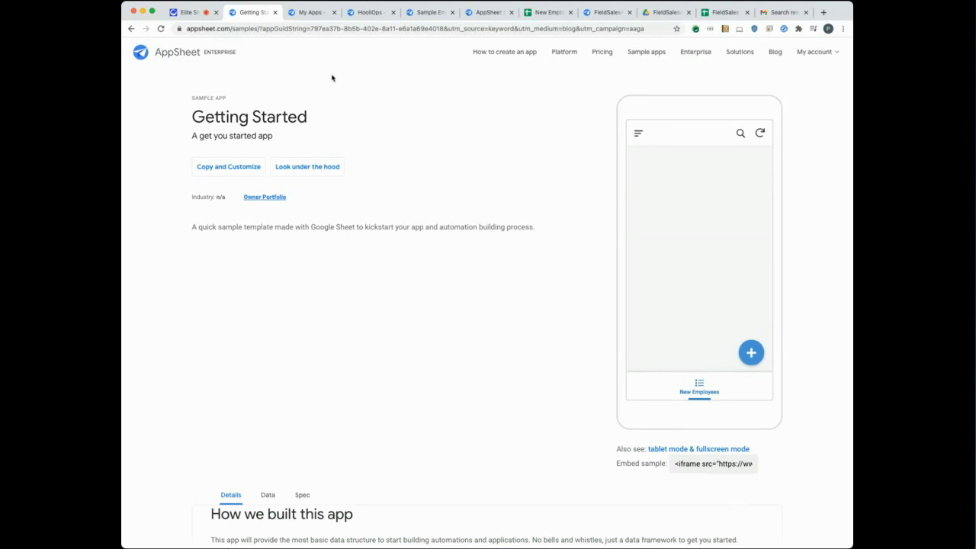
# Copy the Getting Started sample and name the clone 'Office Hours Employee App'.
pyautogui.click(224, 171)
pyautogui.click(228, 172)
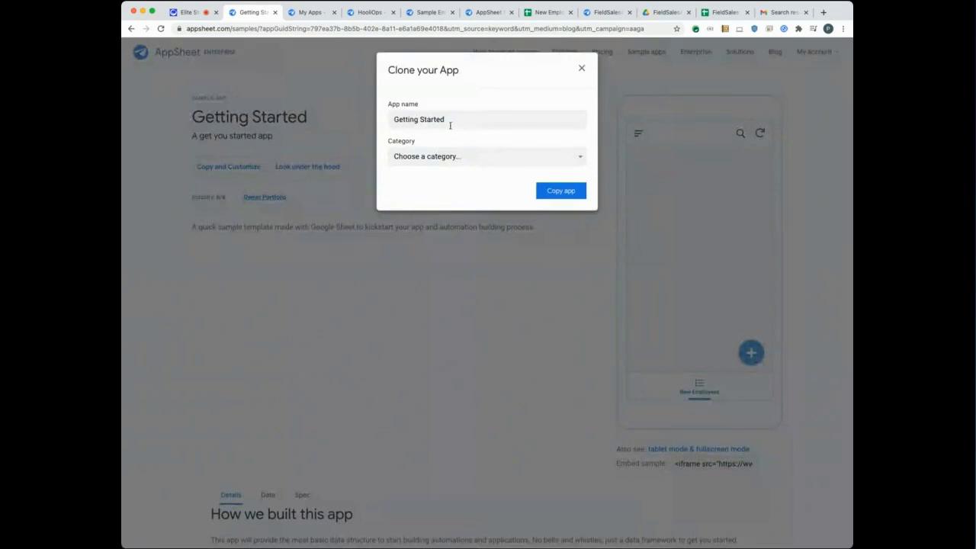
pyautogui.moveTo(451, 119); pyautogui.dragTo(387, 119)
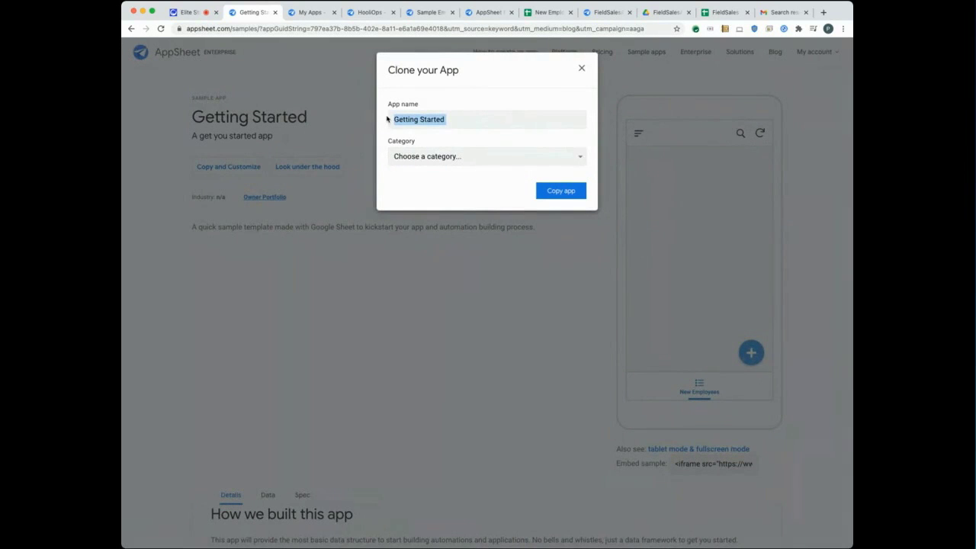
pyautogui.write('Ofiice')
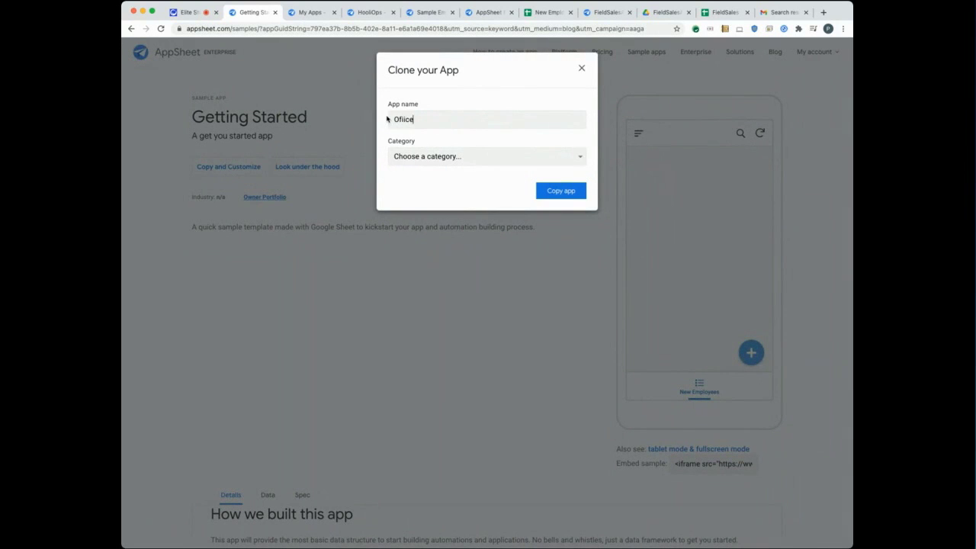
pyautogui.press('BackSpace')
pyautogui.press('BackSpace')
pyautogui.press('BackSpace')
pyautogui.press('BackSpace')
pyautogui.write('fice Hours Employee App')
# Create the app copy and enter a new employee's first and last name in the preview form.
pyautogui.click(561, 191)
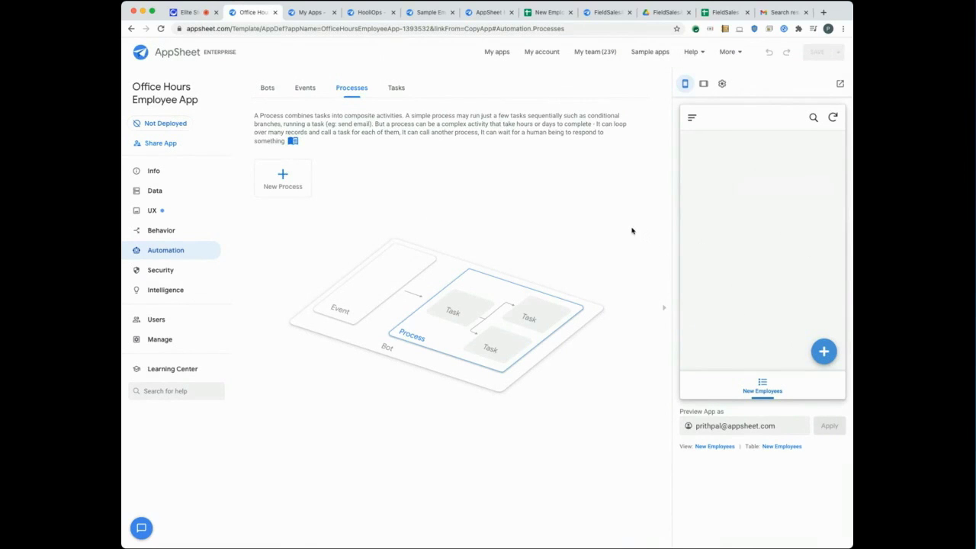
pyautogui.click(823, 351)
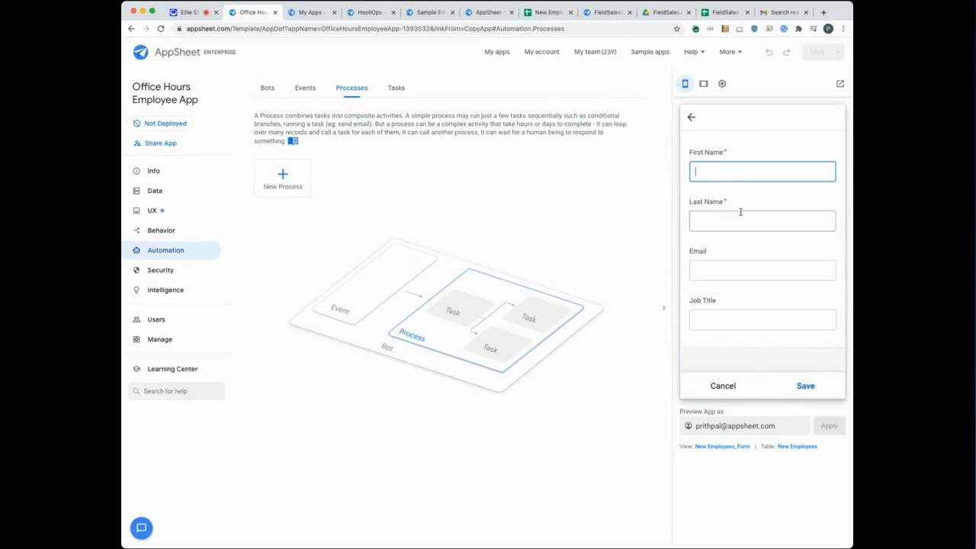
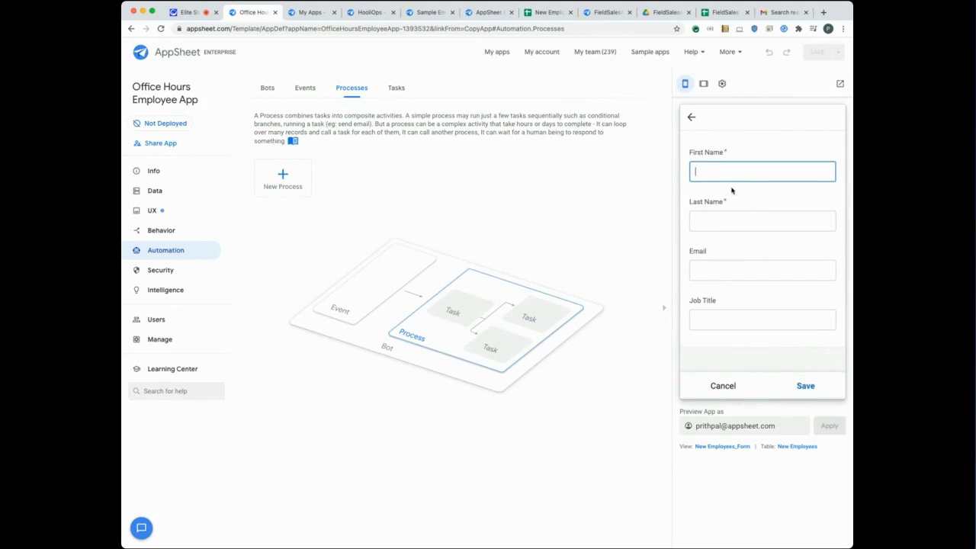
pyautogui.press('Tab')
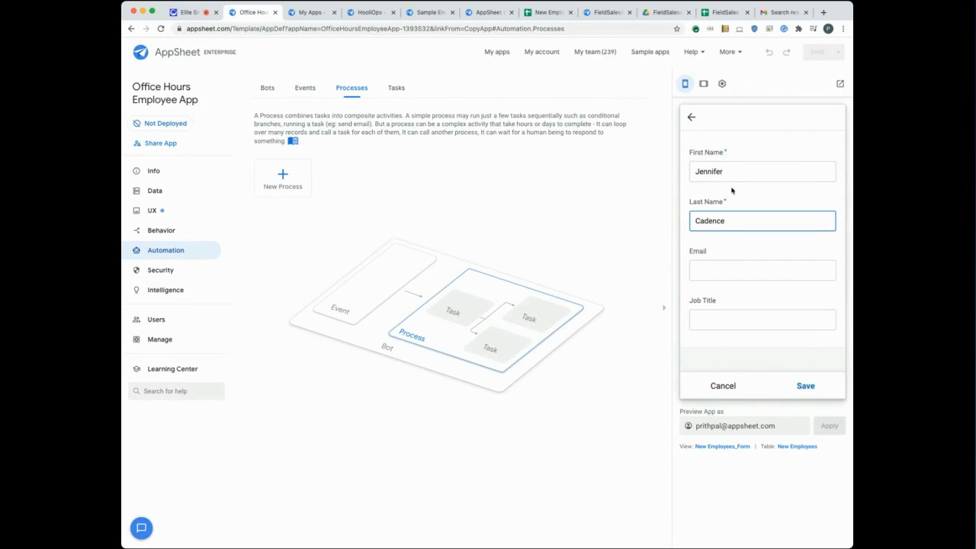
# Add the employee's email and job title Product Marketing, then save and sync the record.
pyautogui.click(756, 271)
pyautogui.press('Tab')
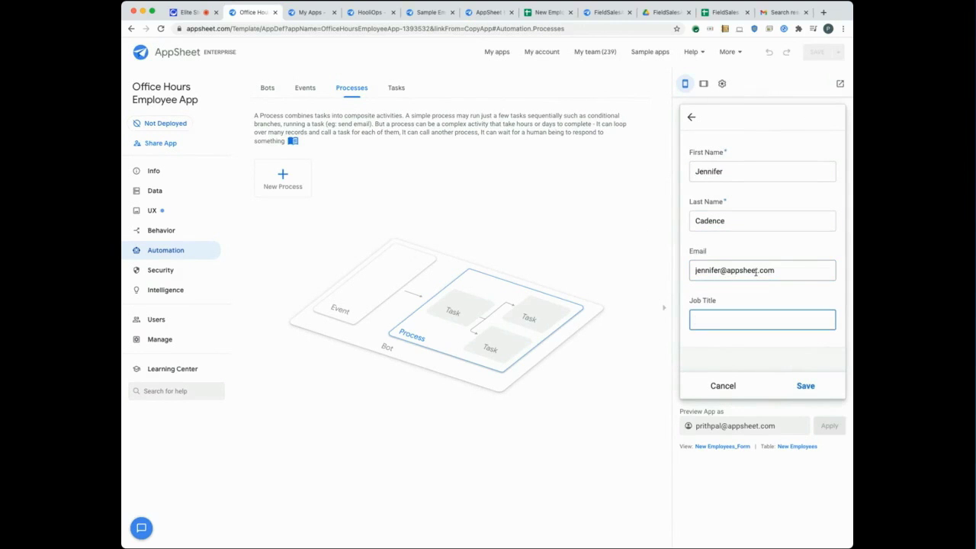
pyautogui.write('Product Marketing')
pyautogui.click(806, 385)
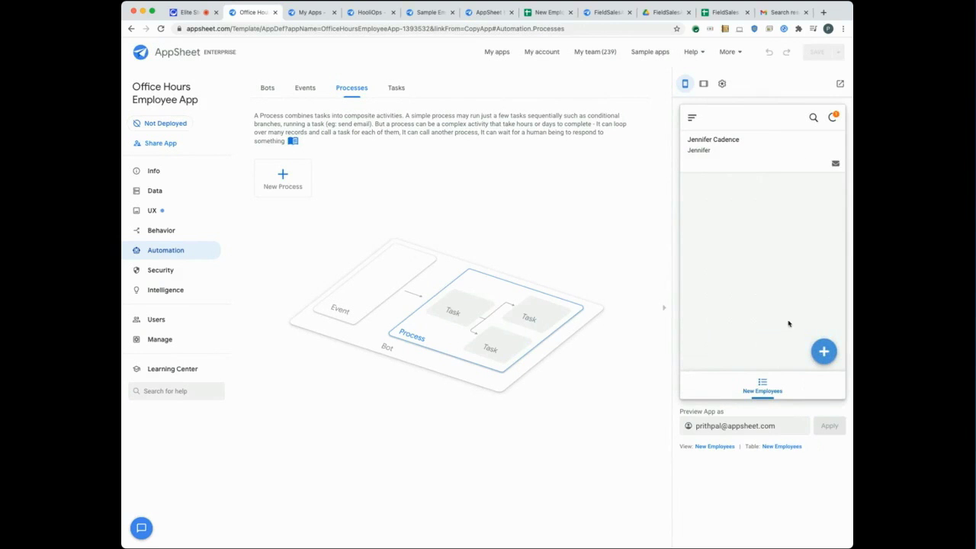
pyautogui.click(832, 117)
pyautogui.click(778, 13)
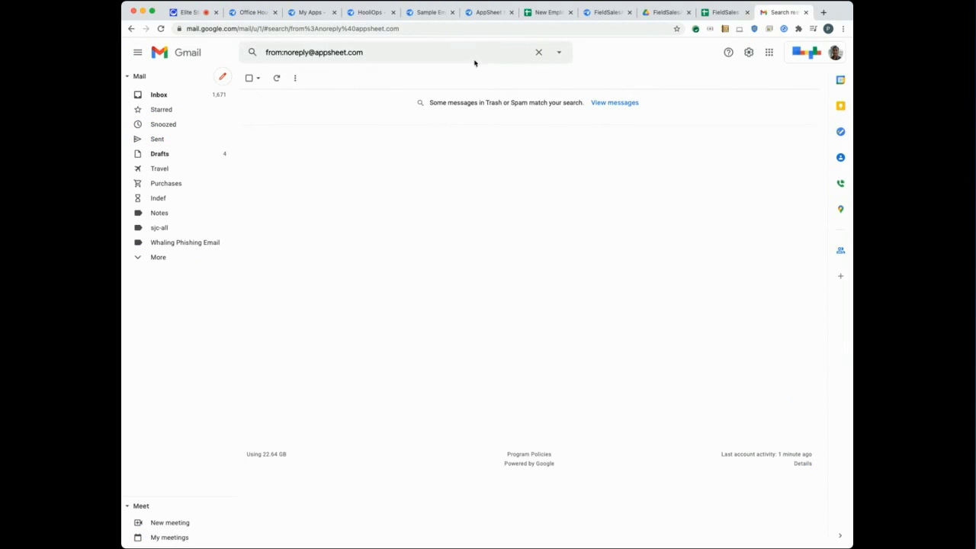
pyautogui.click(257, 13)
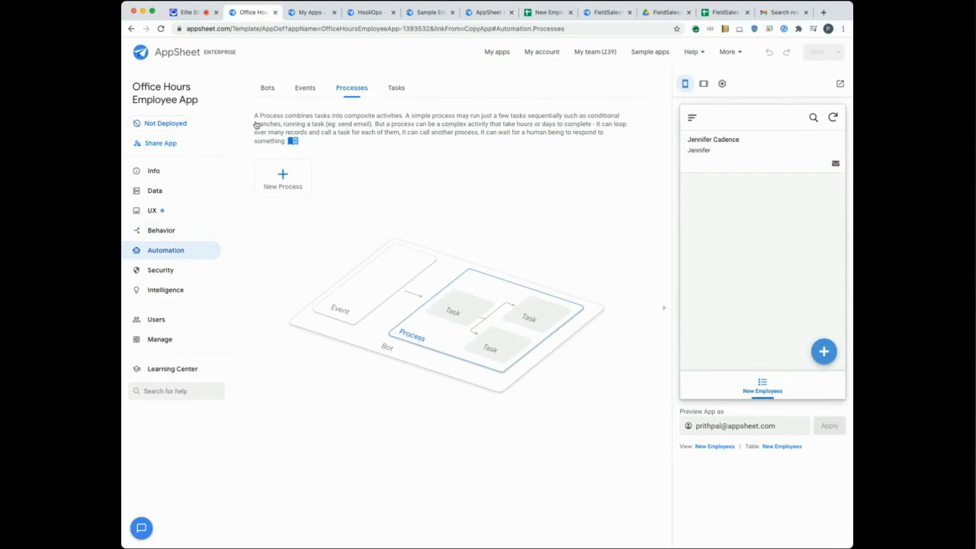
# Create a bot from the suggestion 'When a new New Employees record is created, send an email'.
pyautogui.click(267, 87)
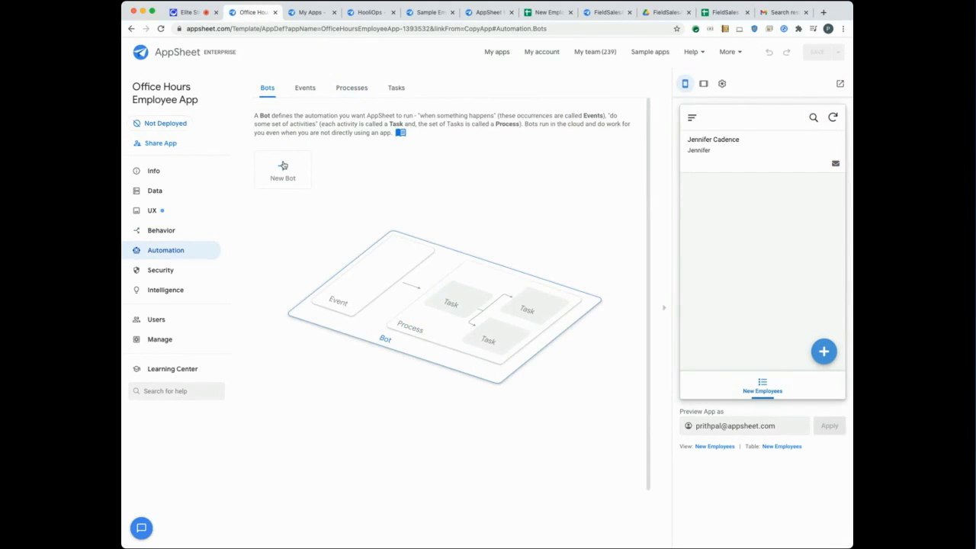
pyautogui.click(283, 166)
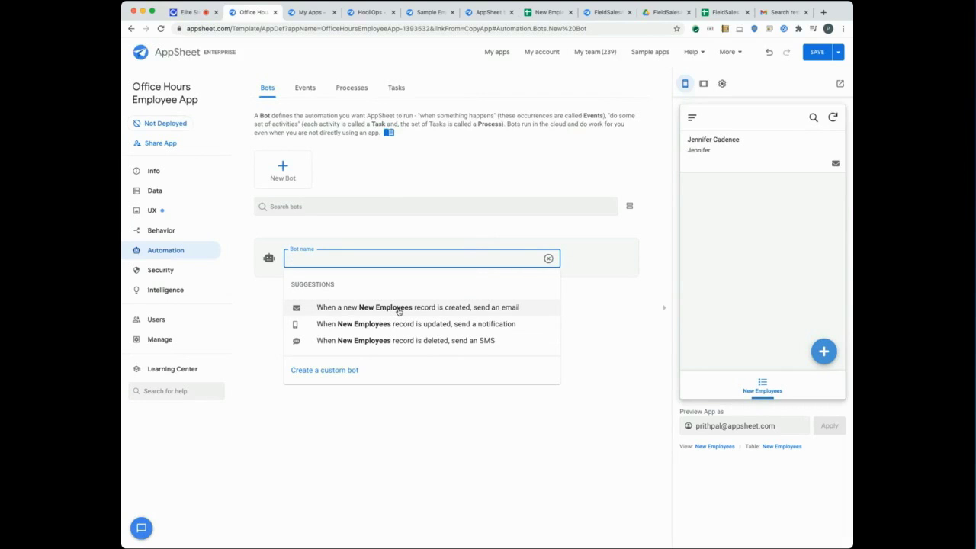
pyautogui.click(398, 309)
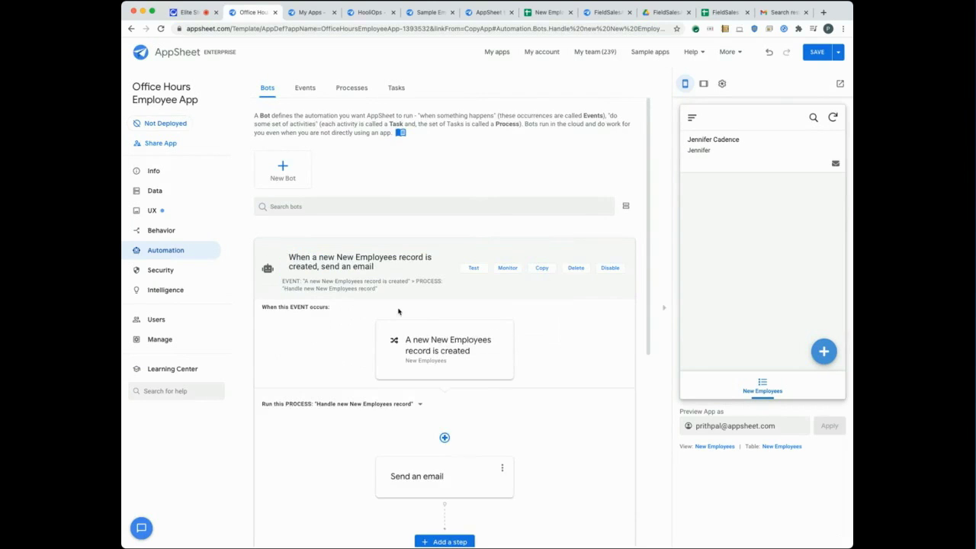
pyautogui.scroll(-1, 358, 311)
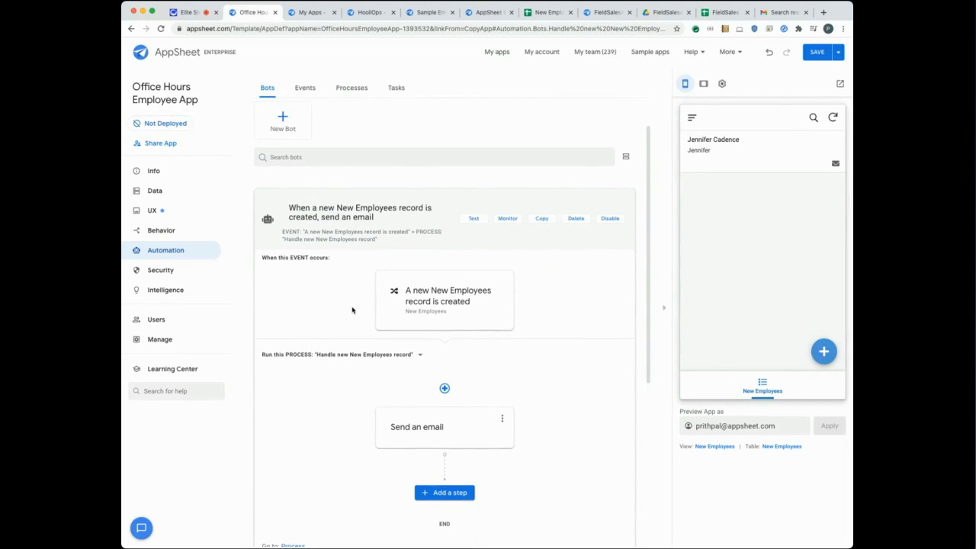
pyautogui.scroll(-1, 357, 310)
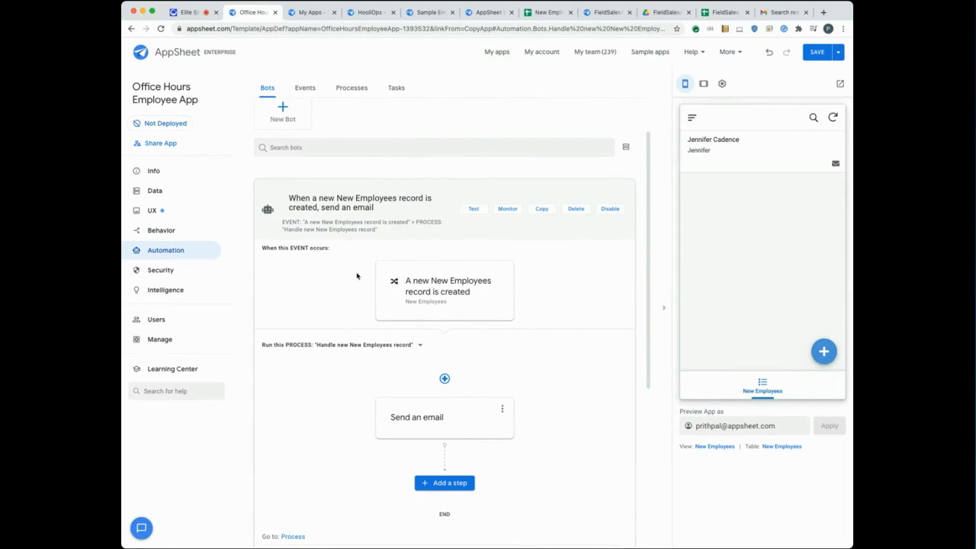
pyautogui.scroll(-1, 355, 269)
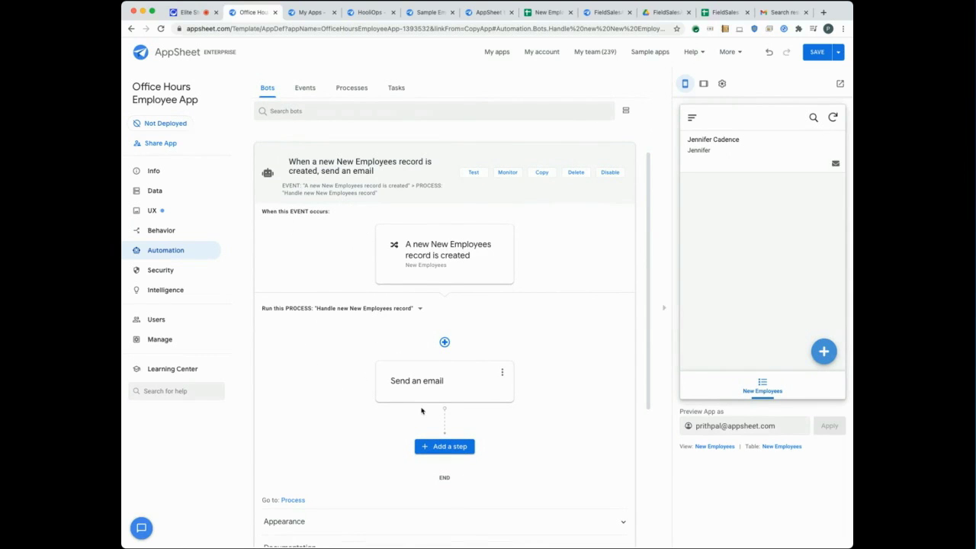
# Inspect the bot's trigger event settings, then the Send an email step's settings.
pyautogui.click(426, 254)
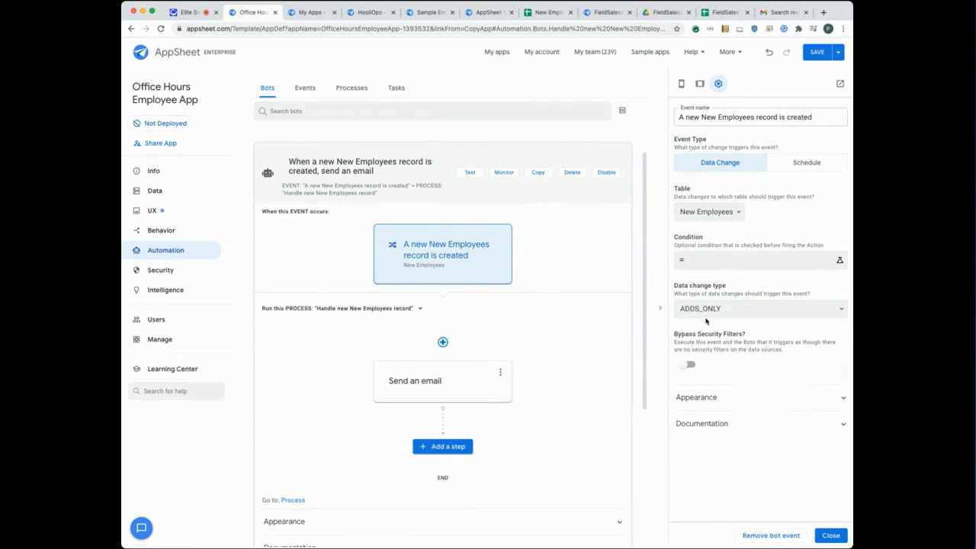
pyautogui.scroll(-1, 572, 334)
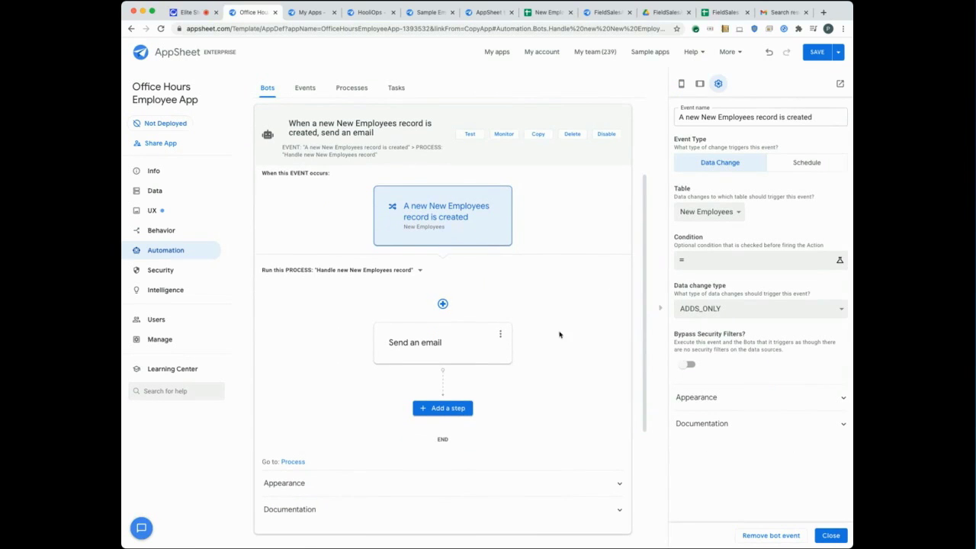
pyautogui.click(460, 343)
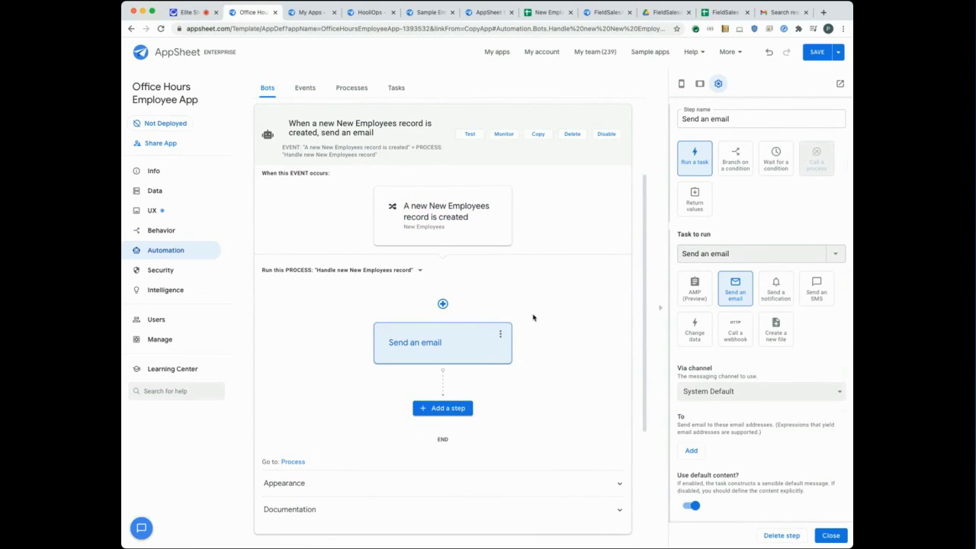
pyautogui.scroll(-1, 535, 317)
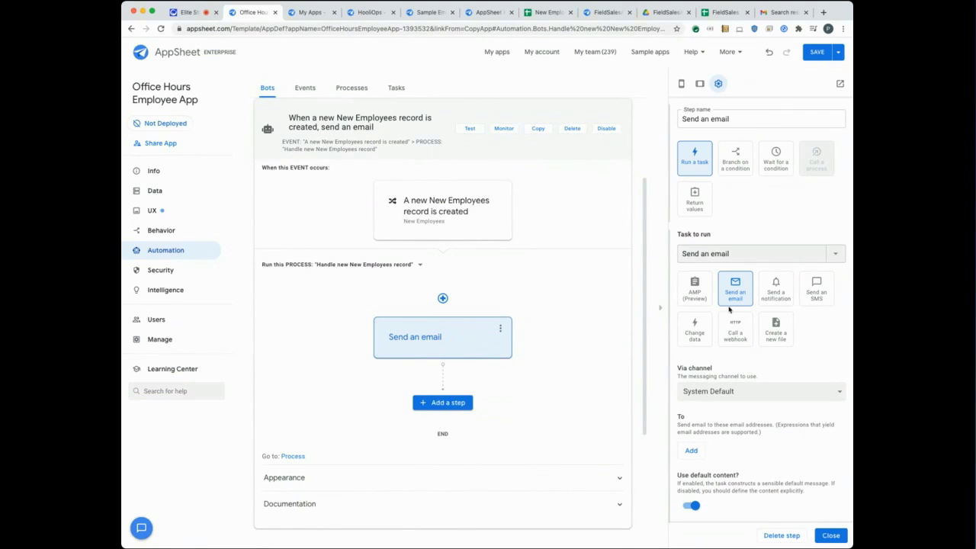
pyautogui.scroll(-1, 738, 295)
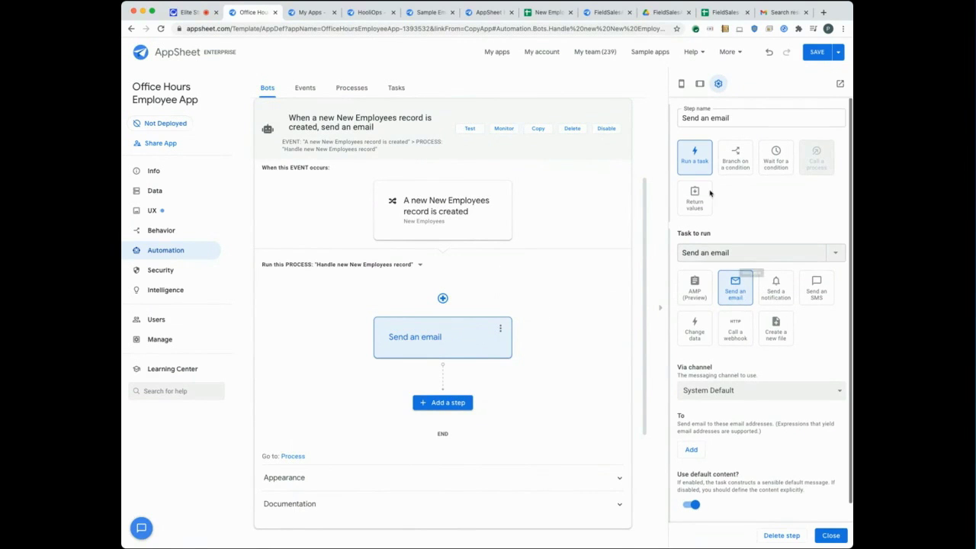
pyautogui.scroll(-1, 740, 371)
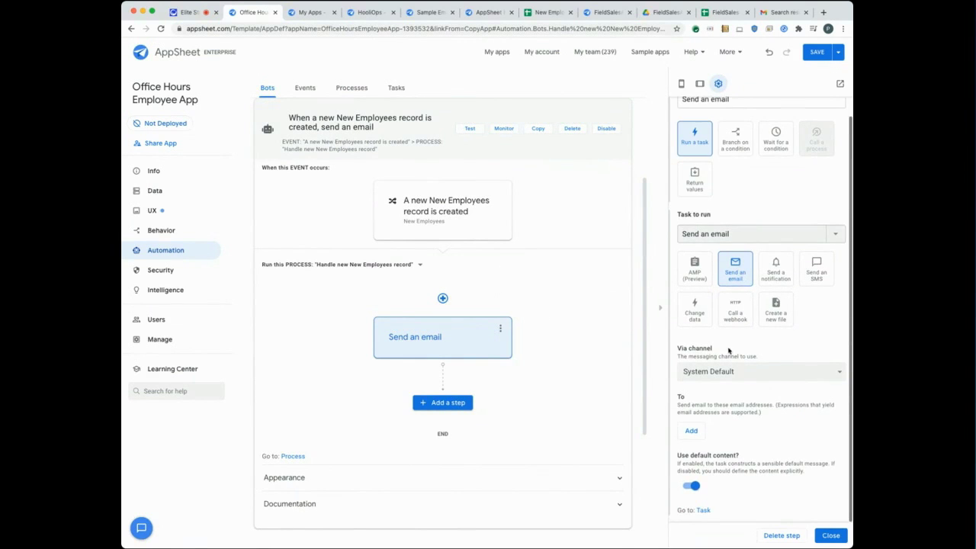
# Add [Email] as the To recipient expression and save it in the Expression Assistant.
pyautogui.click(691, 432)
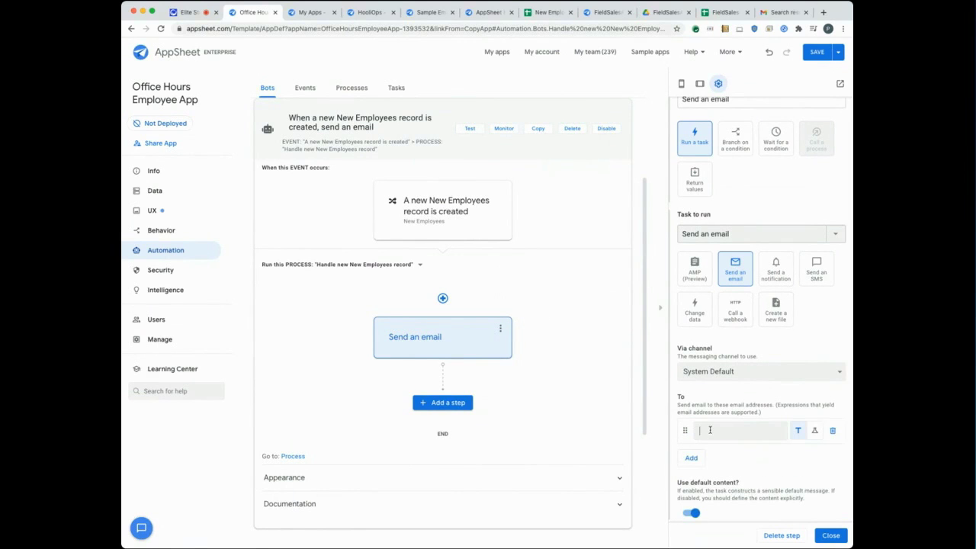
pyautogui.write('[Email')
pyautogui.click(814, 431)
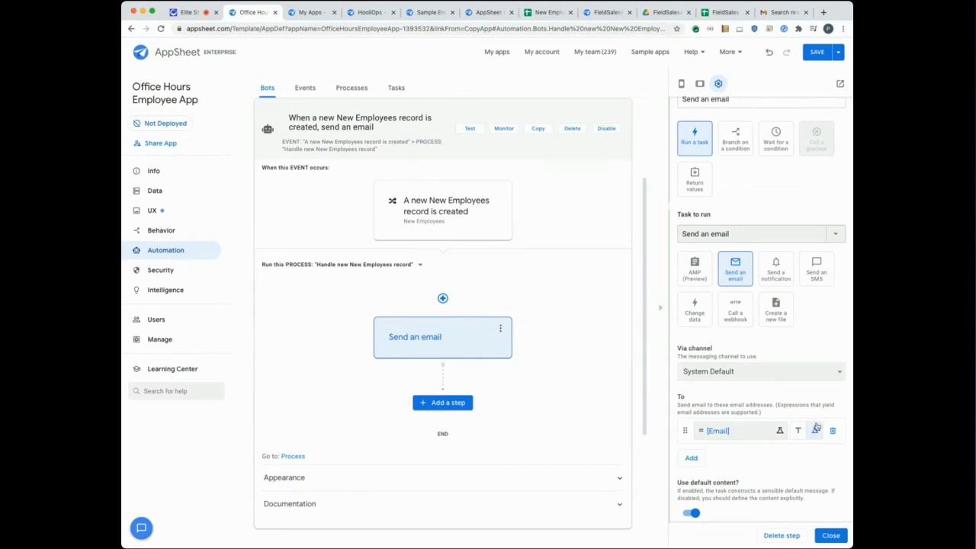
pyautogui.click(781, 432)
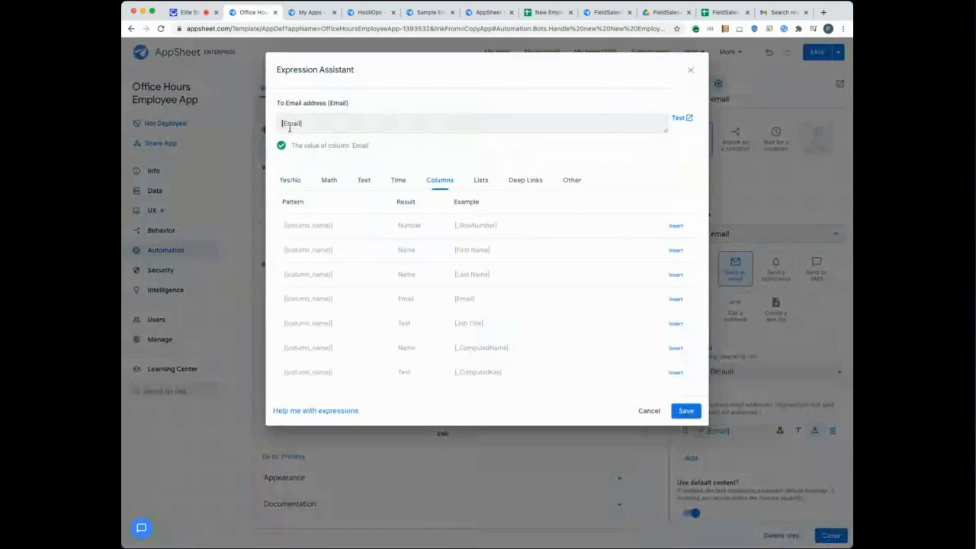
pyautogui.click(678, 409)
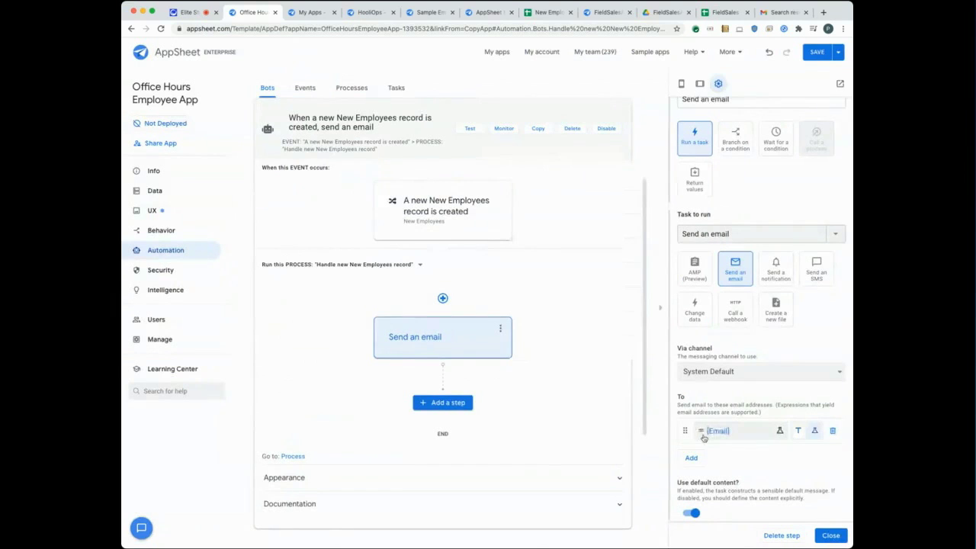
# Save the app changes and start a new employee entry in the mobile preview.
pyautogui.click(820, 54)
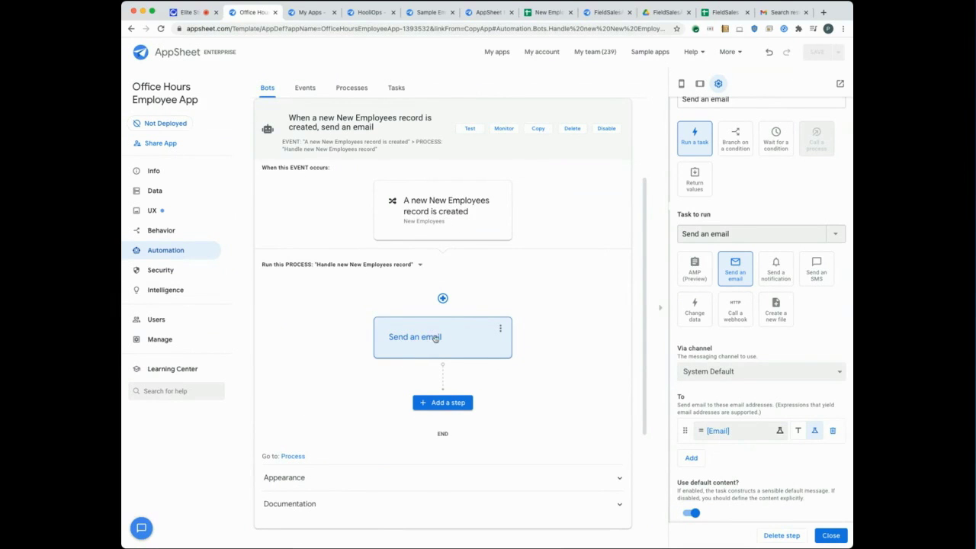
pyautogui.click(681, 86)
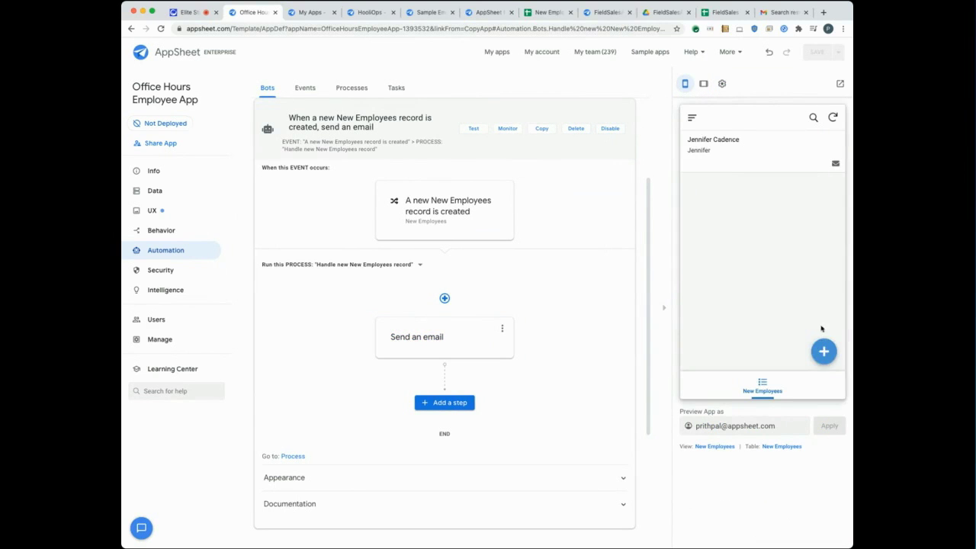
pyautogui.click(823, 350)
# Enter the employee's name, email and job title Product Manager, then save and sync.
pyautogui.press('Tab')
pyautogui.press('Tab')
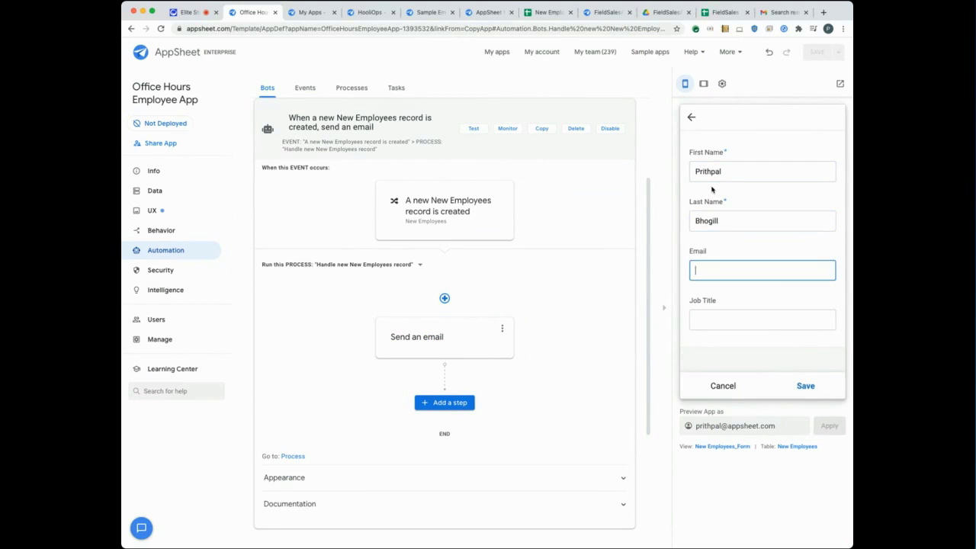
pyautogui.press('Tab')
pyautogui.write('Product Manager')
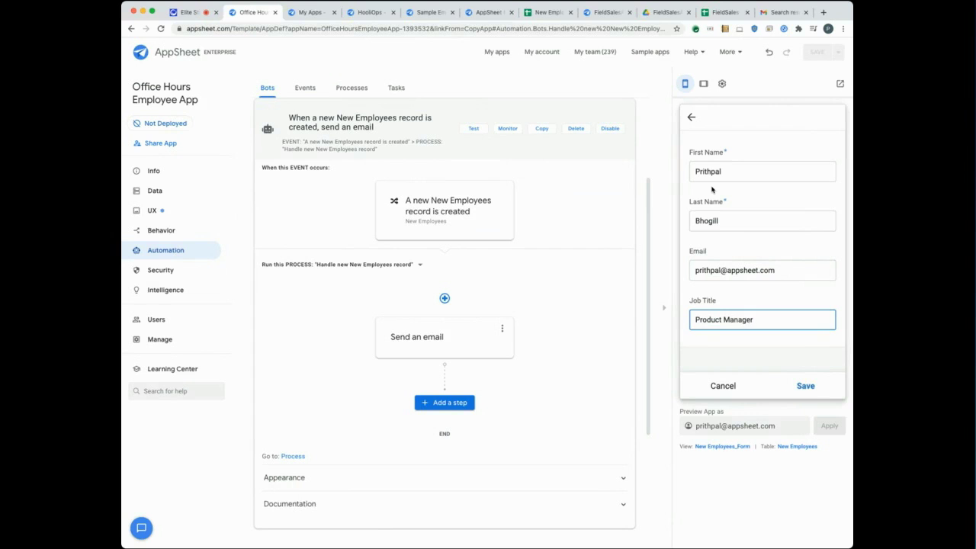
pyautogui.click(806, 385)
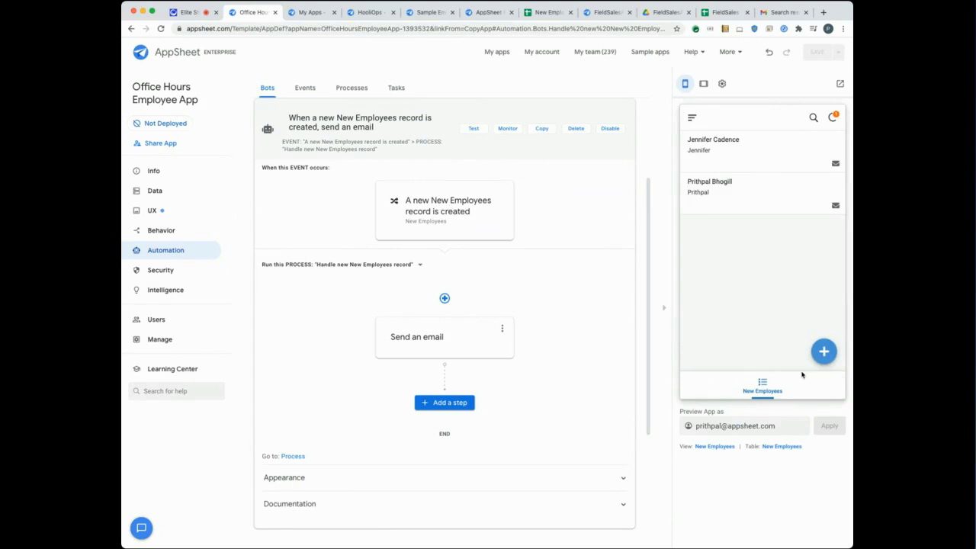
pyautogui.click(834, 118)
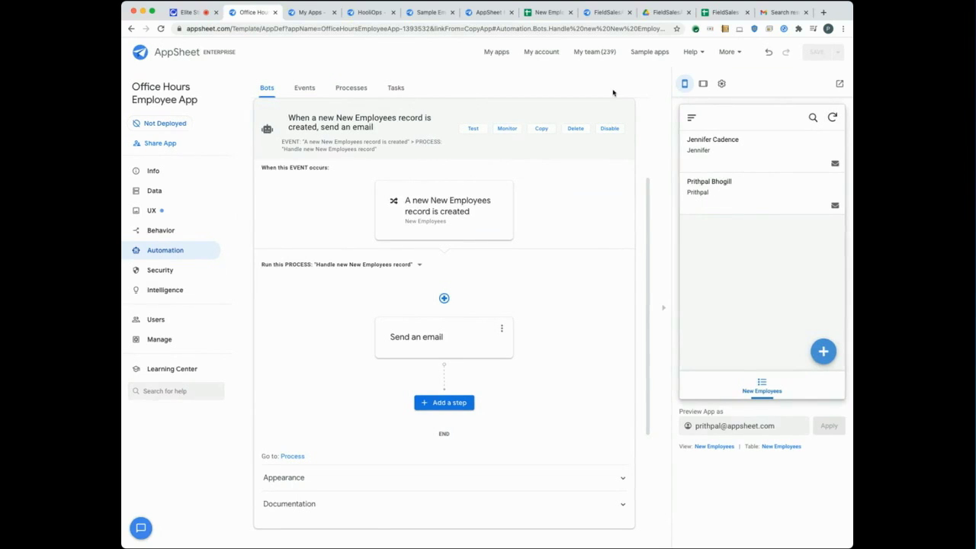
# Rerun the Gmail no-reply search, read the new Product Manager email, then return to AppSheet.
pyautogui.click(774, 12)
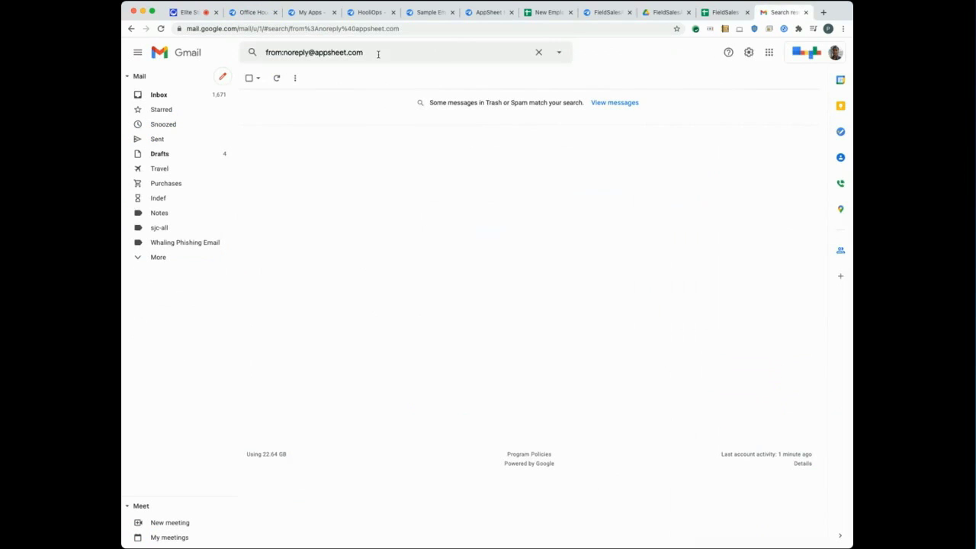
pyautogui.click(378, 55)
pyautogui.press('Return')
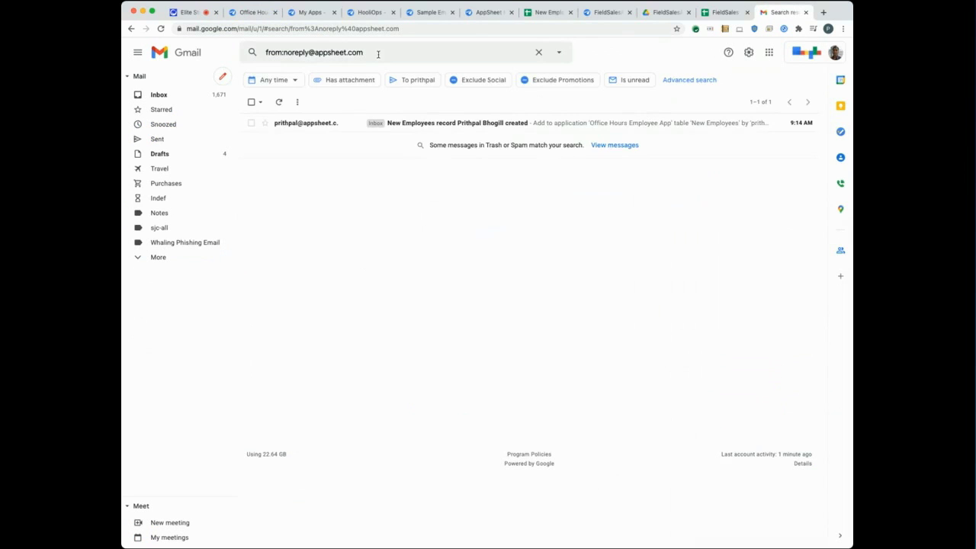
pyautogui.click(296, 125)
pyautogui.moveTo(386, 233); pyautogui.dragTo(276, 183)
pyautogui.click(423, 199)
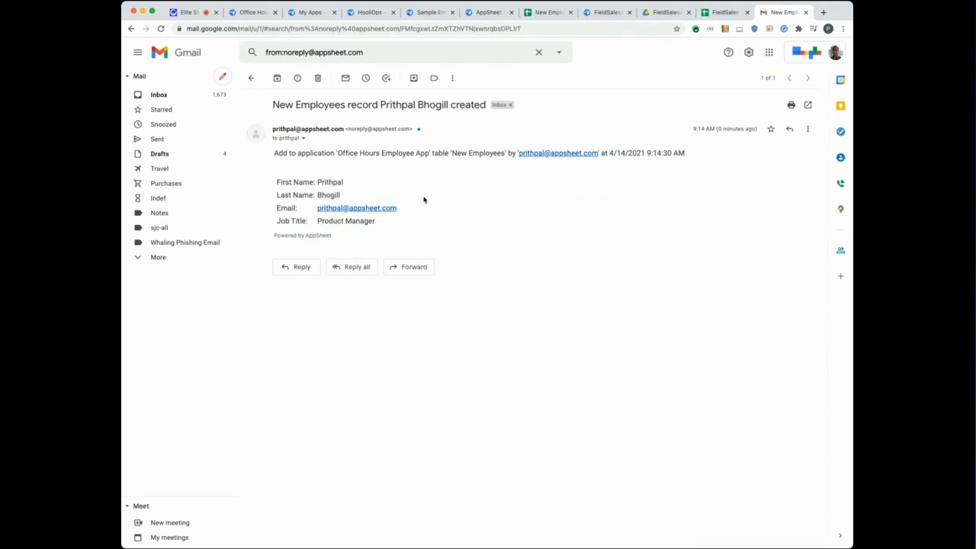
pyautogui.click(254, 12)
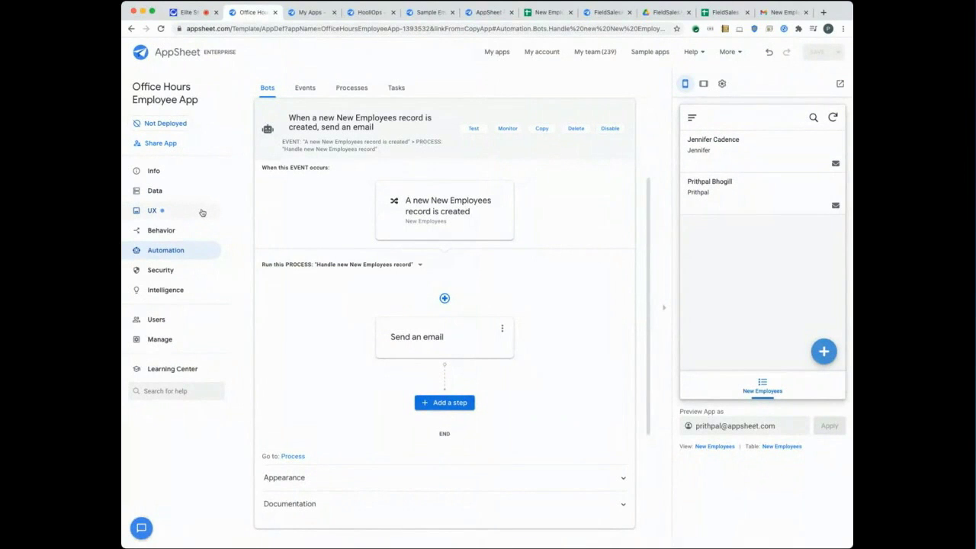
pyautogui.click(162, 196)
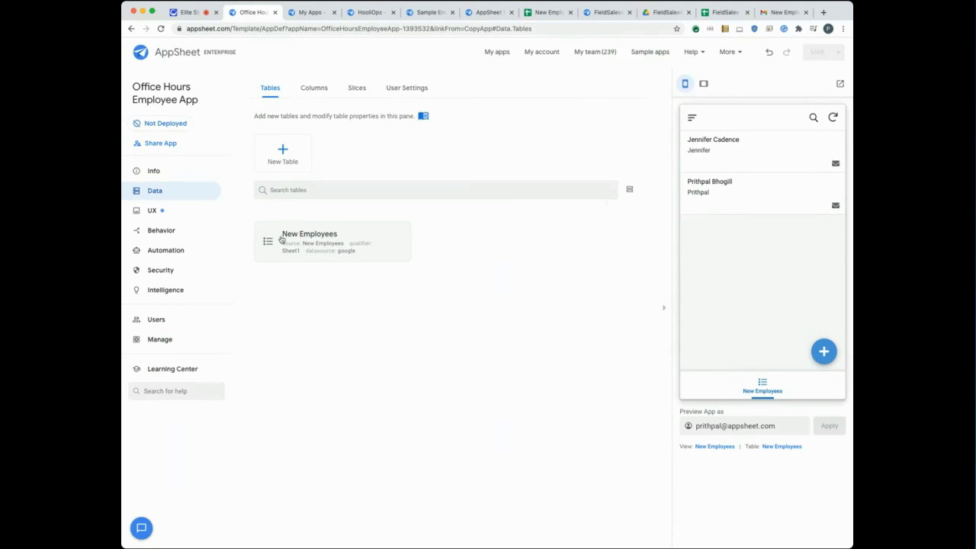
pyautogui.click(169, 252)
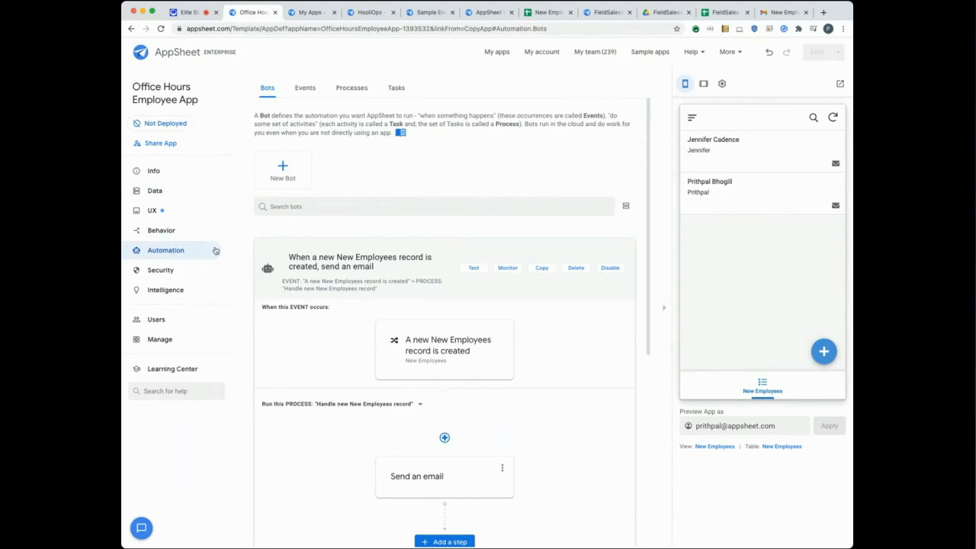
pyautogui.scroll(-1, 312, 238)
pyautogui.scroll(-1, 311, 239)
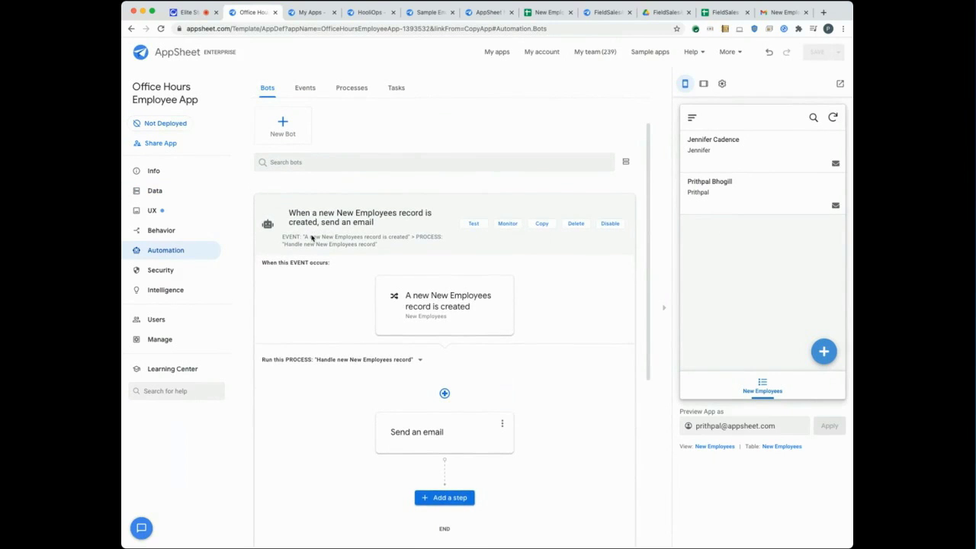
pyautogui.scroll(-2, 311, 239)
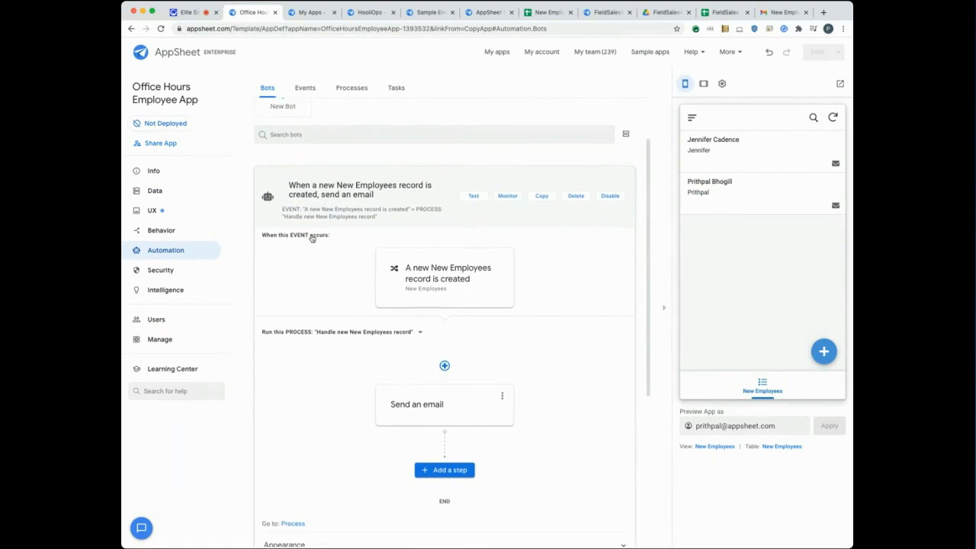
pyautogui.scroll(-1, 305, 240)
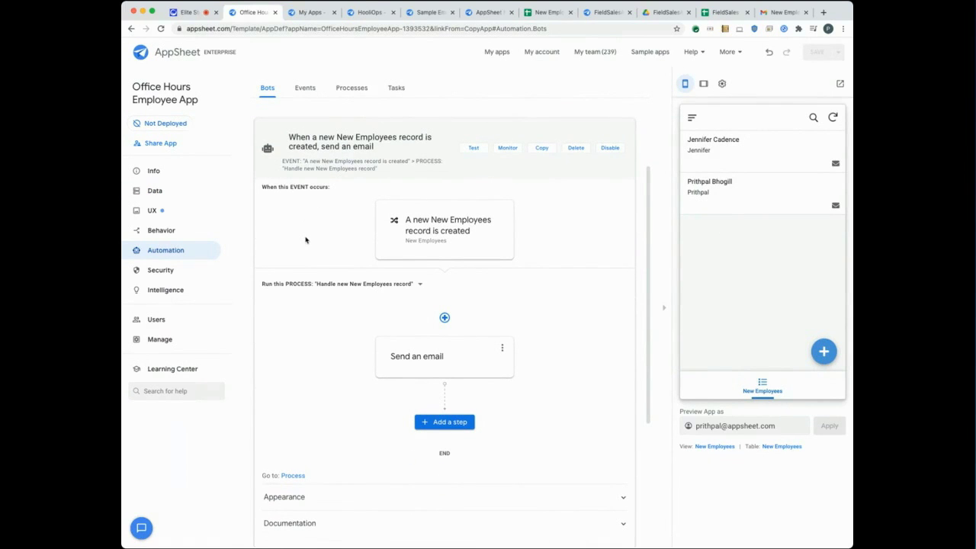
pyautogui.scroll(-1, 305, 240)
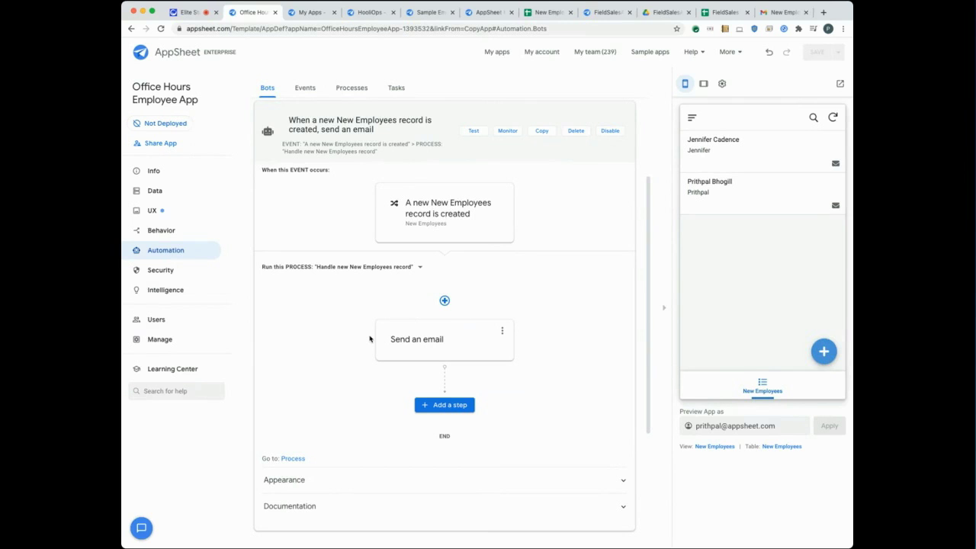
pyautogui.scroll(1, 426, 305)
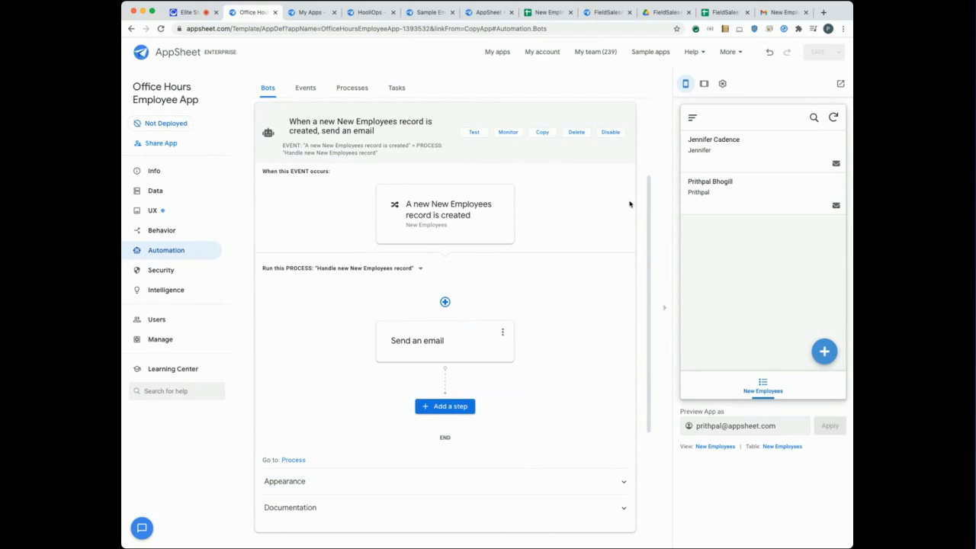
pyautogui.scroll(-1, 629, 204)
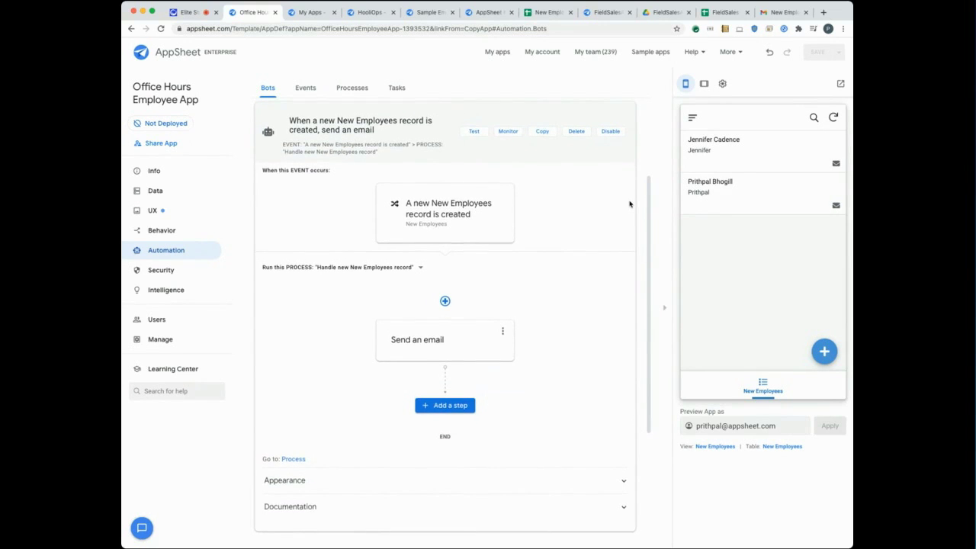
pyautogui.scroll(1, 629, 203)
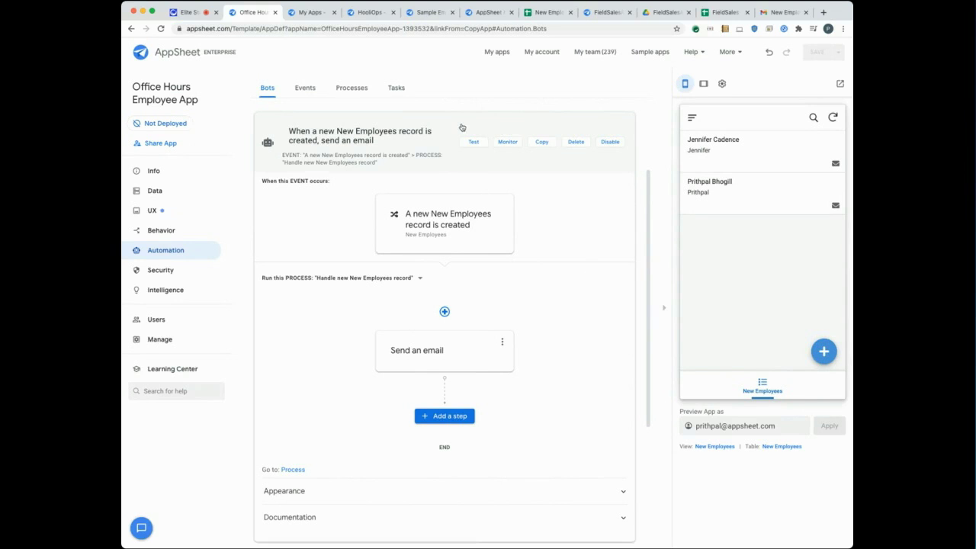
# Inspect the Sample Employee Automation bot's event and email step, its data tables, then the spreadsheet.
pyautogui.click(426, 13)
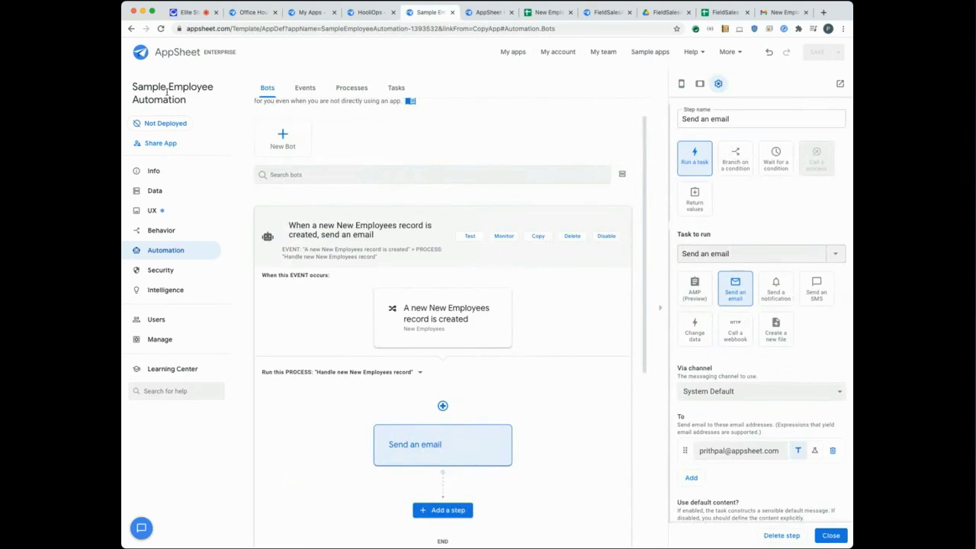
pyautogui.scroll(-1, 270, 236)
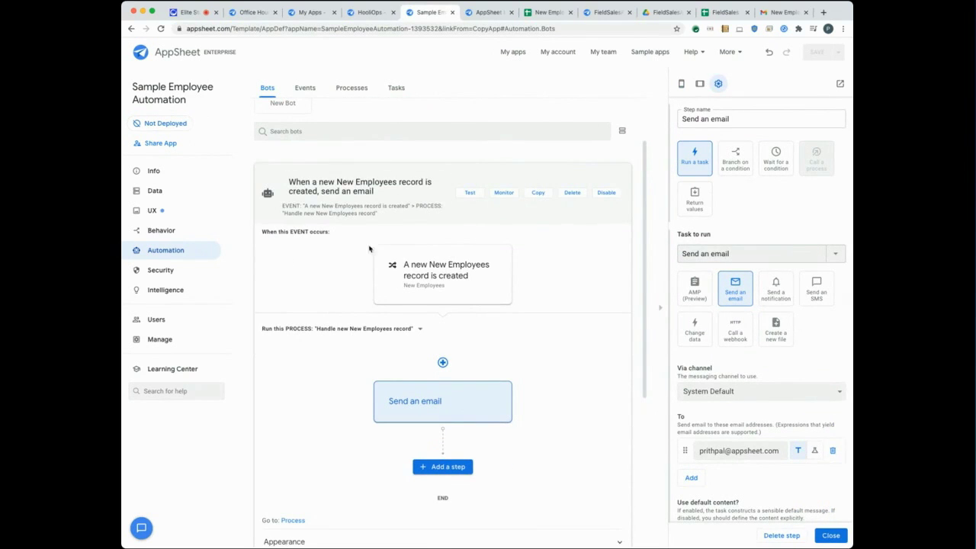
pyautogui.scroll(1, 380, 303)
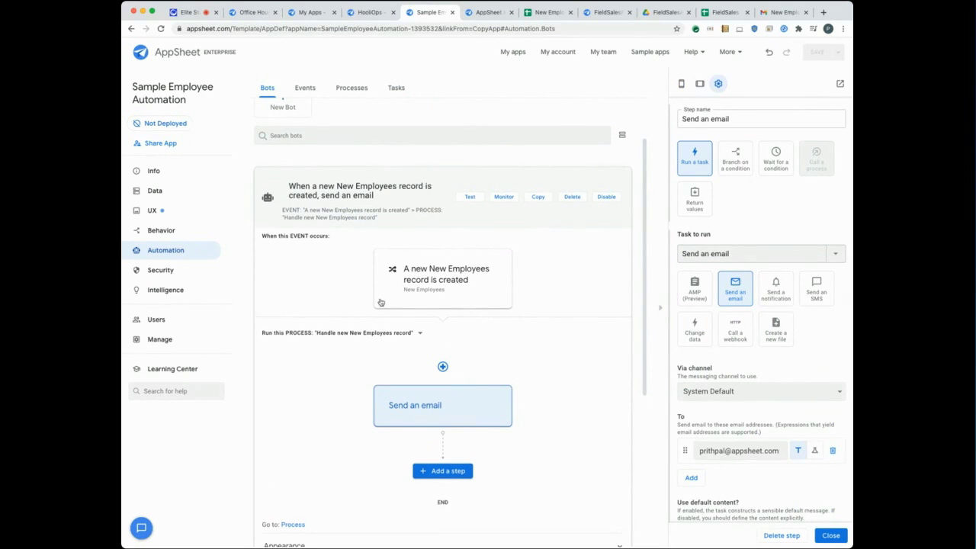
pyautogui.click(439, 276)
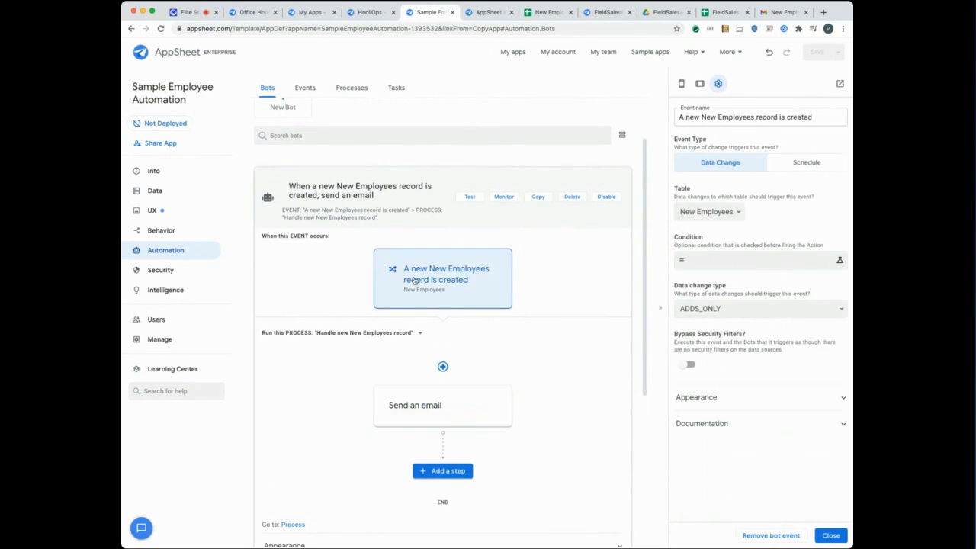
pyautogui.click(414, 405)
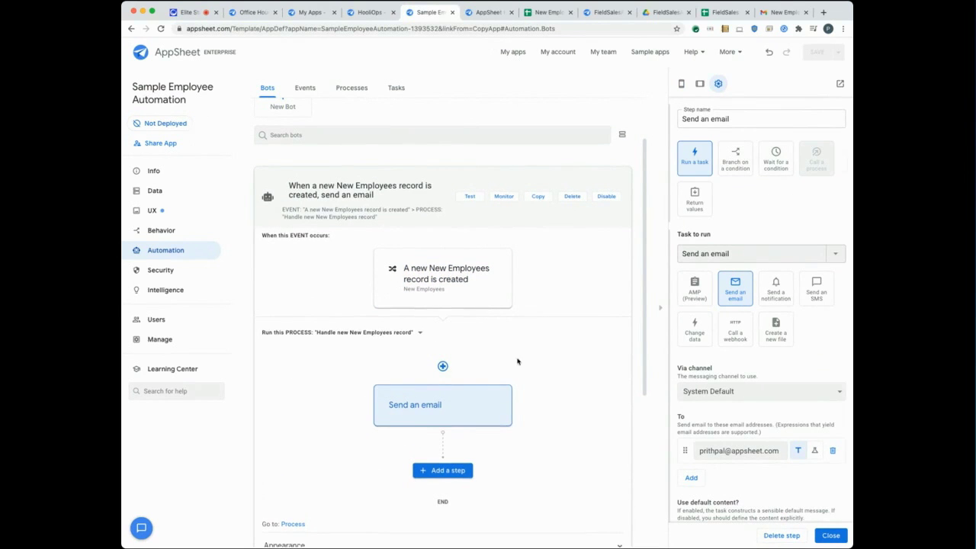
pyautogui.scroll(-1, 522, 364)
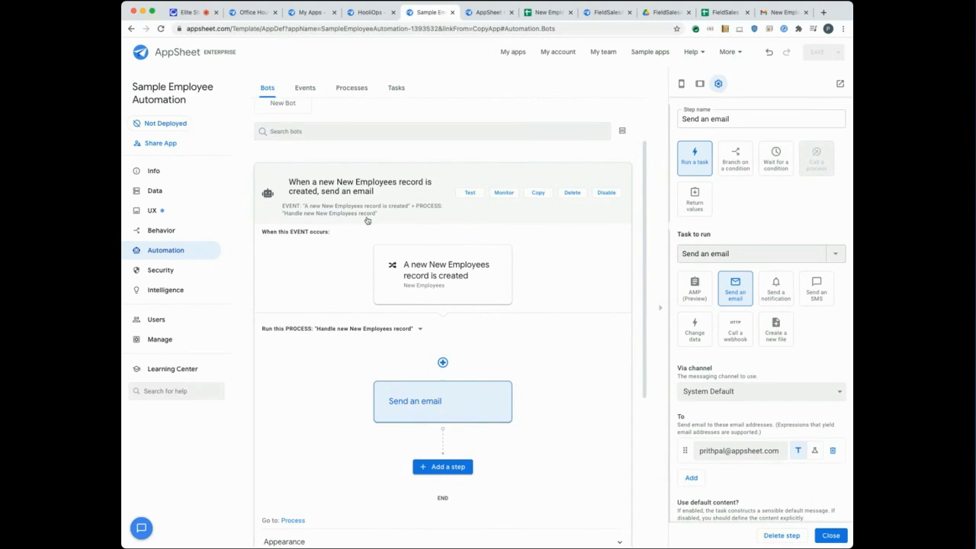
pyautogui.click(153, 192)
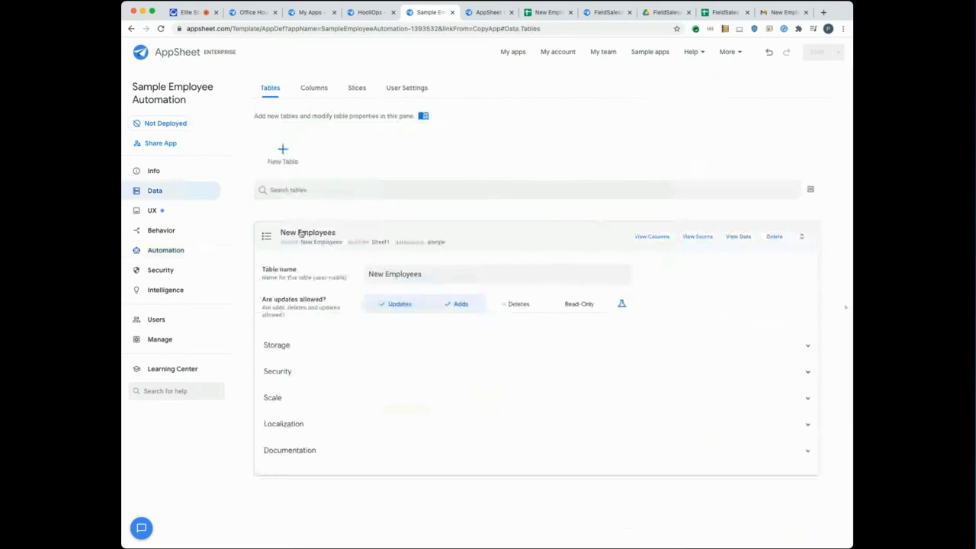
pyautogui.click(548, 13)
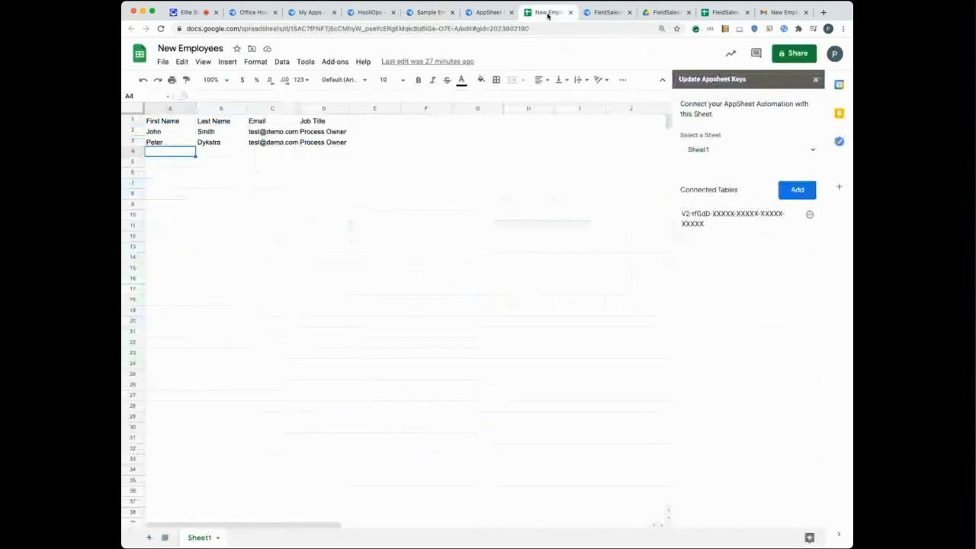
# Fill row 4 with the employee's first and last name, a test email and Product Manager.
pyautogui.doubleClick(158, 153)
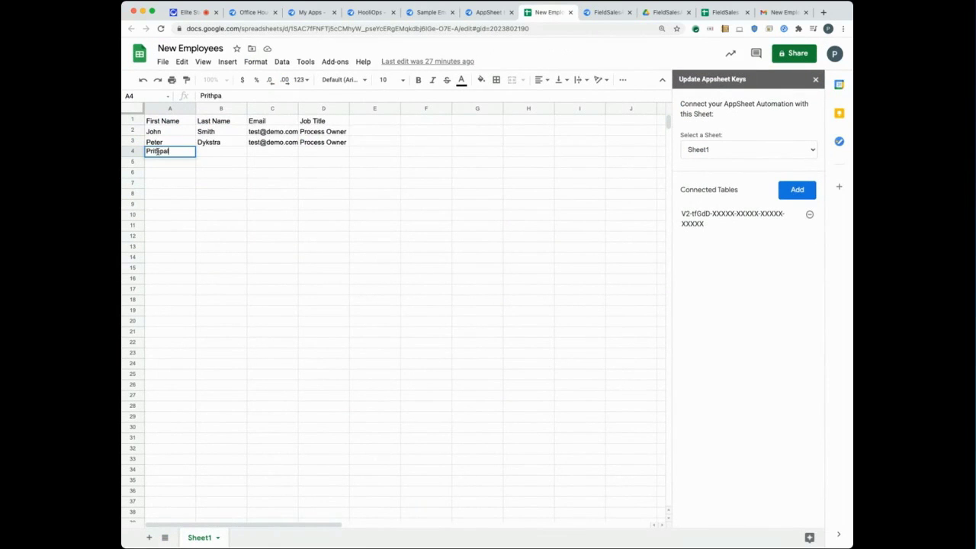
pyautogui.press('Tab')
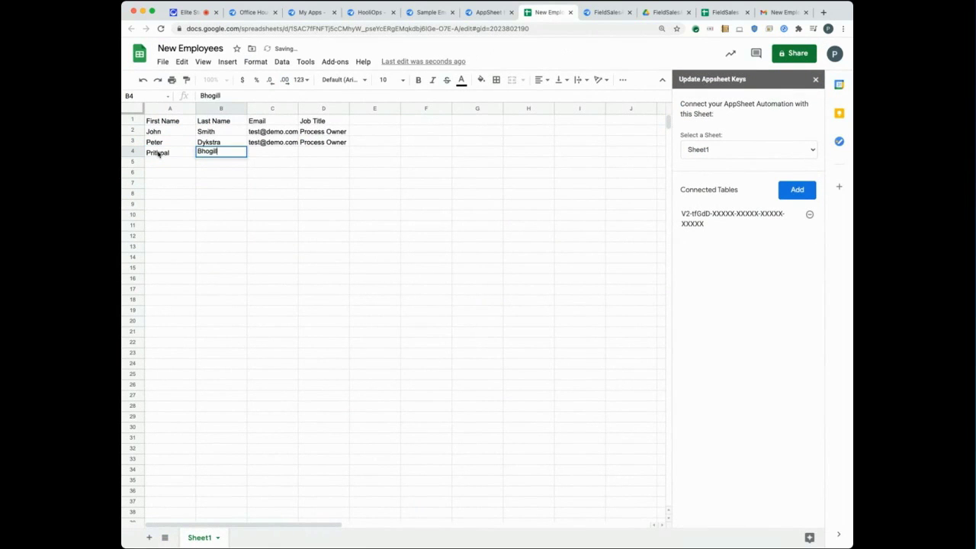
pyautogui.press('Tab')
pyautogui.write('test')
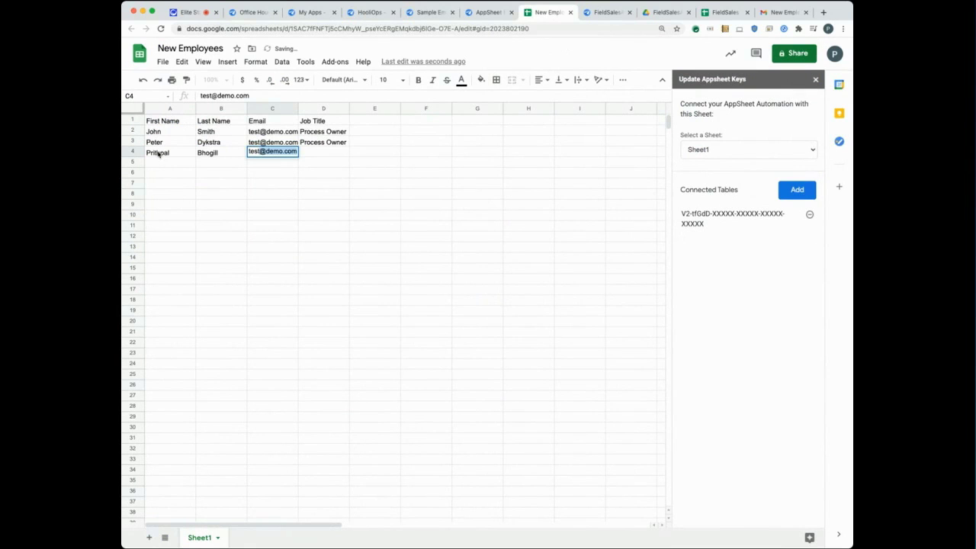
pyautogui.click(305, 153)
pyautogui.write('Produ')
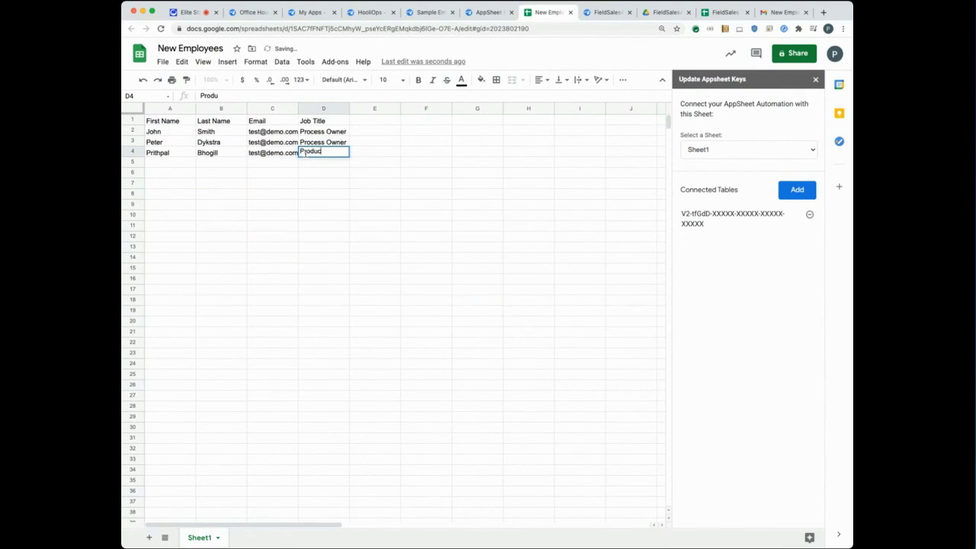
pyautogui.write('ct Manager')
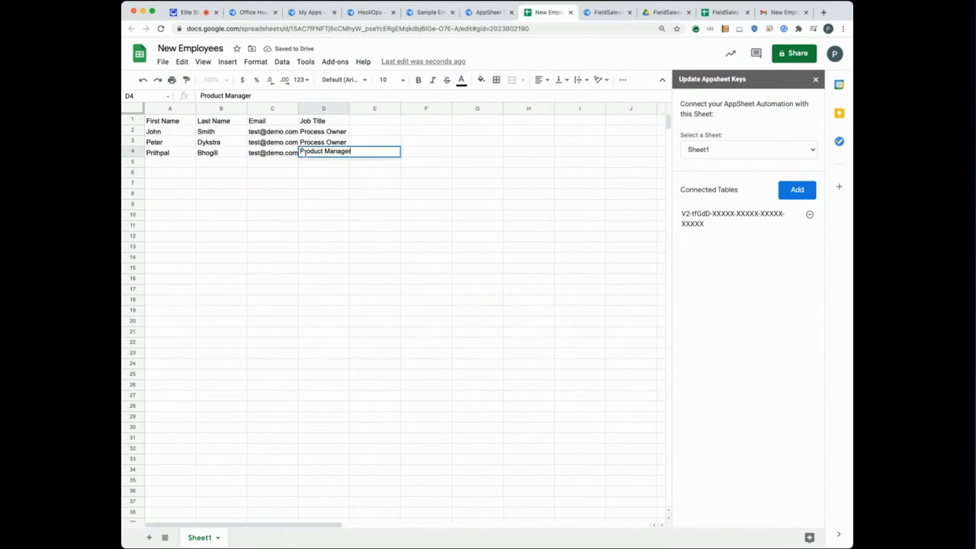
pyautogui.click(254, 165)
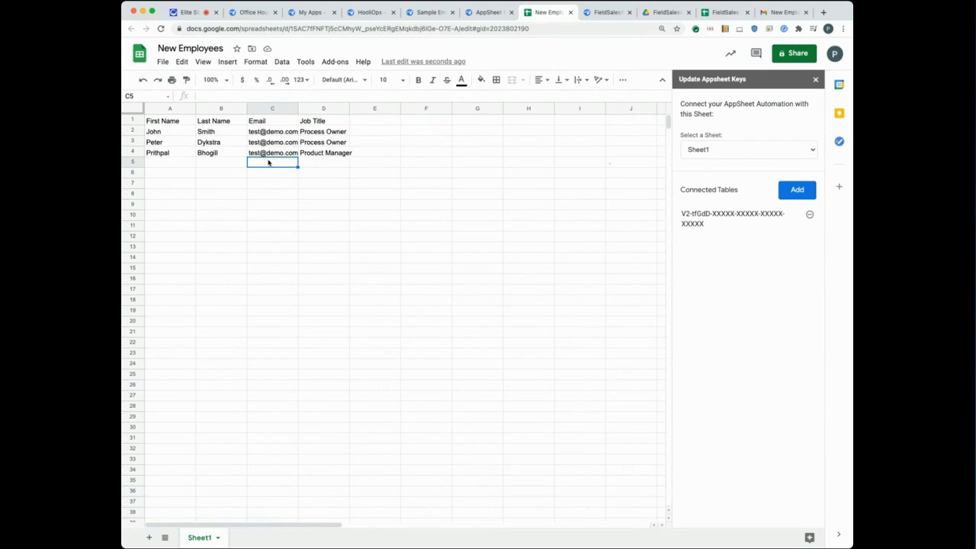
pyautogui.click(775, 22)
# Search for the AppSheet no-reply emails and open the New Employees thread to read the second notification.
pyautogui.click(427, 55)
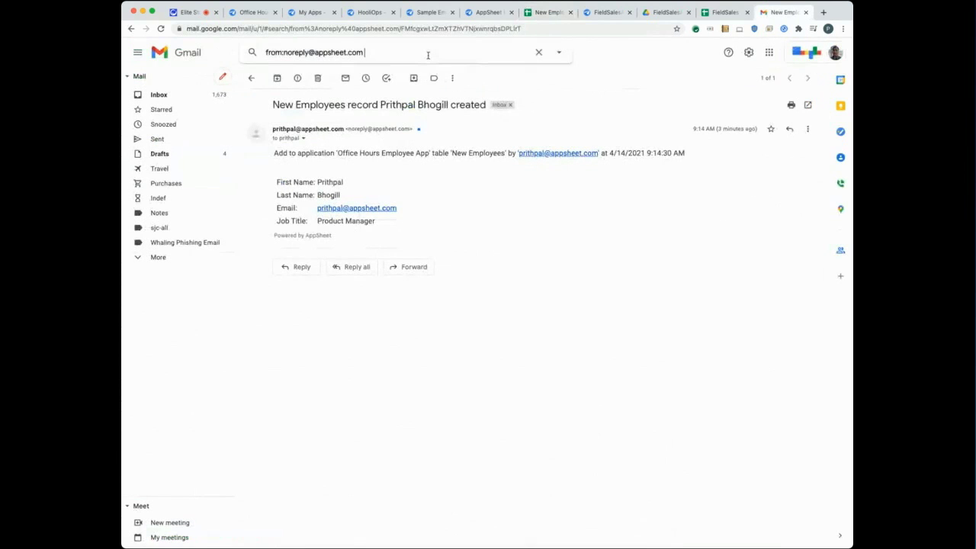
pyautogui.press('Return')
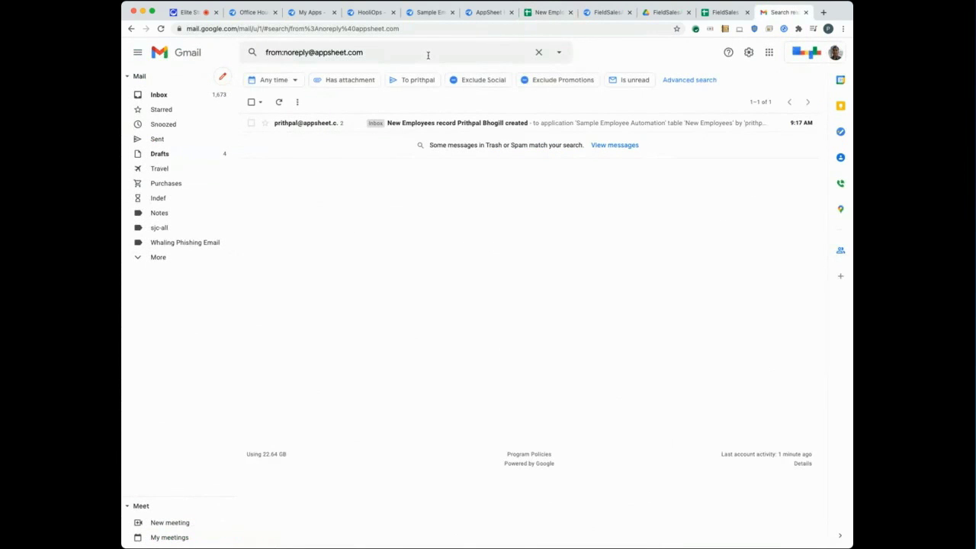
pyautogui.click(330, 128)
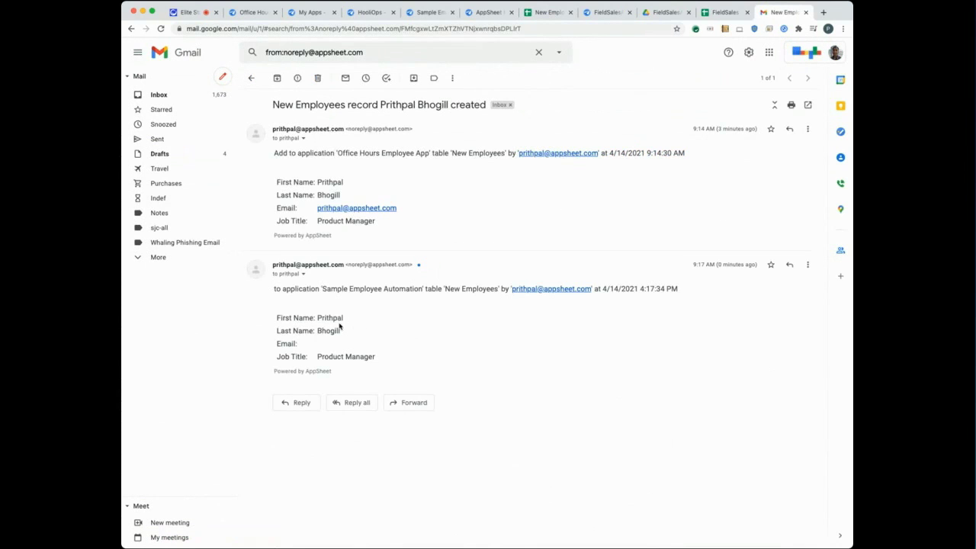
pyautogui.moveTo(321, 321); pyautogui.dragTo(374, 356)
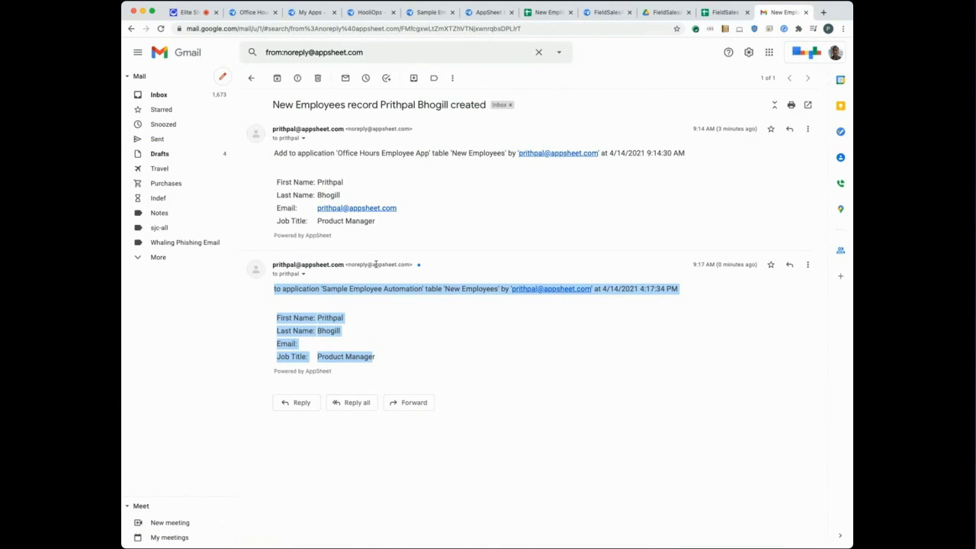
pyautogui.click(430, 227)
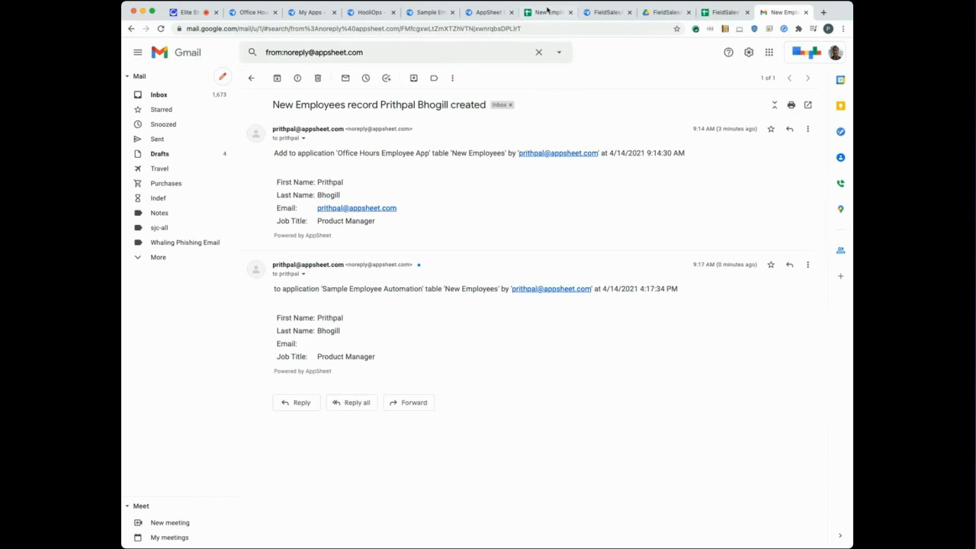
# Check the three employee rows in the sheet, then view Monitoring's six bot runs for 2021-03-19.
pyautogui.click(546, 11)
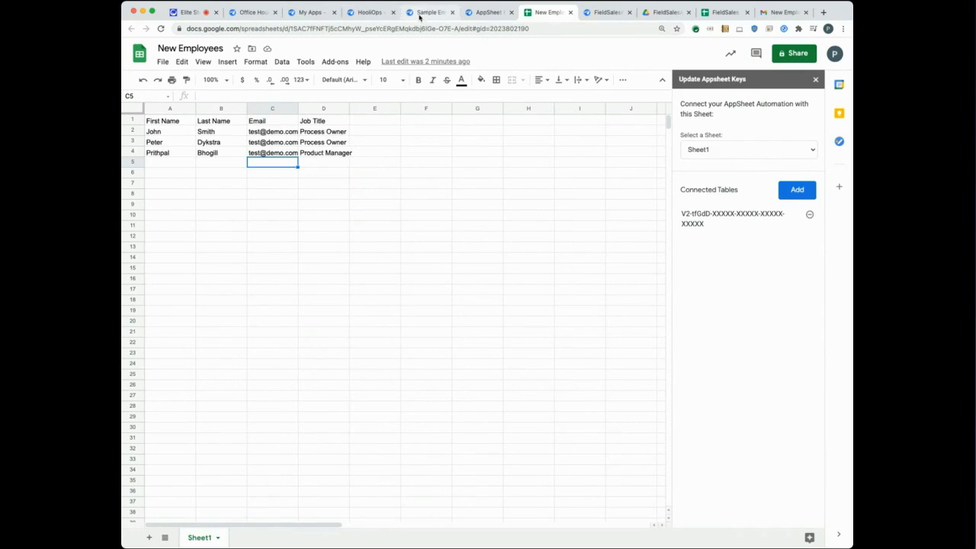
pyautogui.click(480, 13)
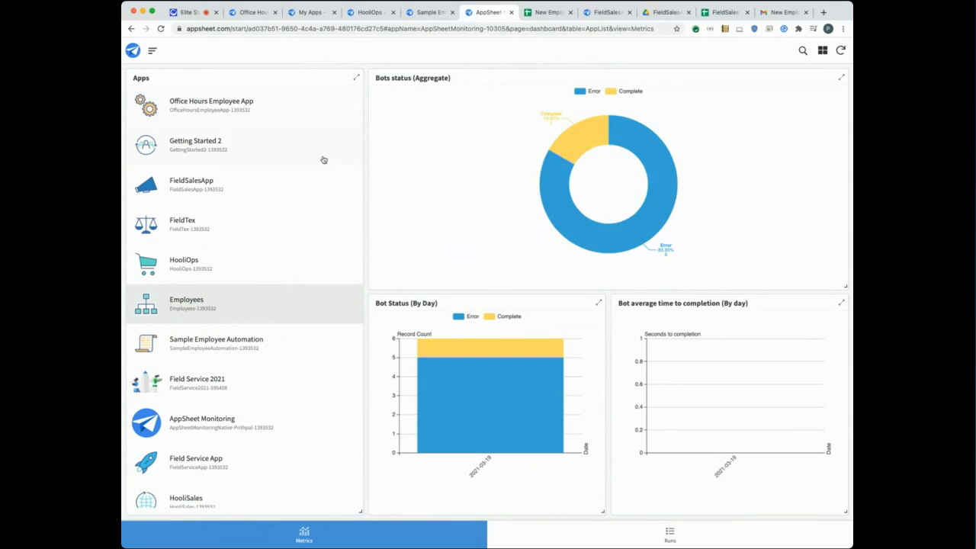
# Review the HooliOps bot status charts, then switch to the detailed bot Runs view.
pyautogui.click(209, 271)
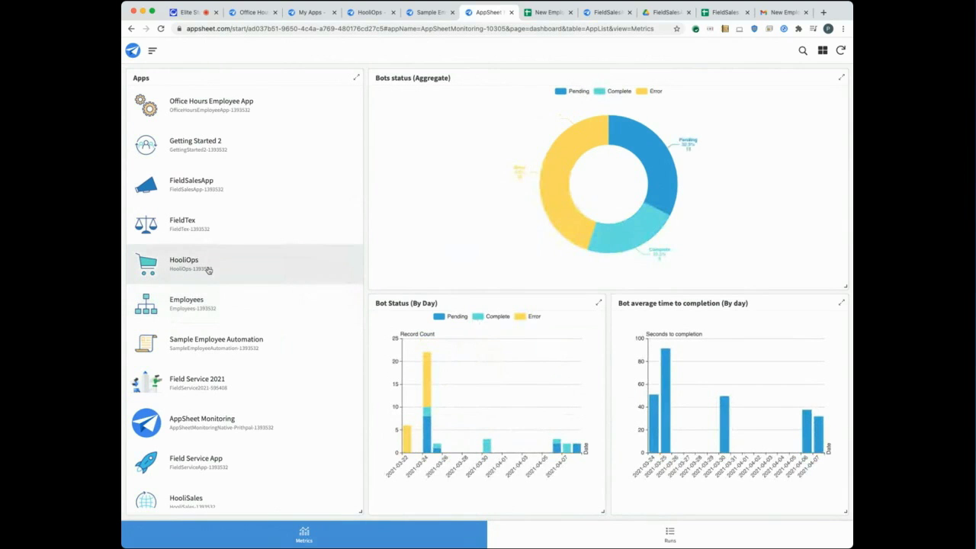
pyautogui.moveTo(563, 205)
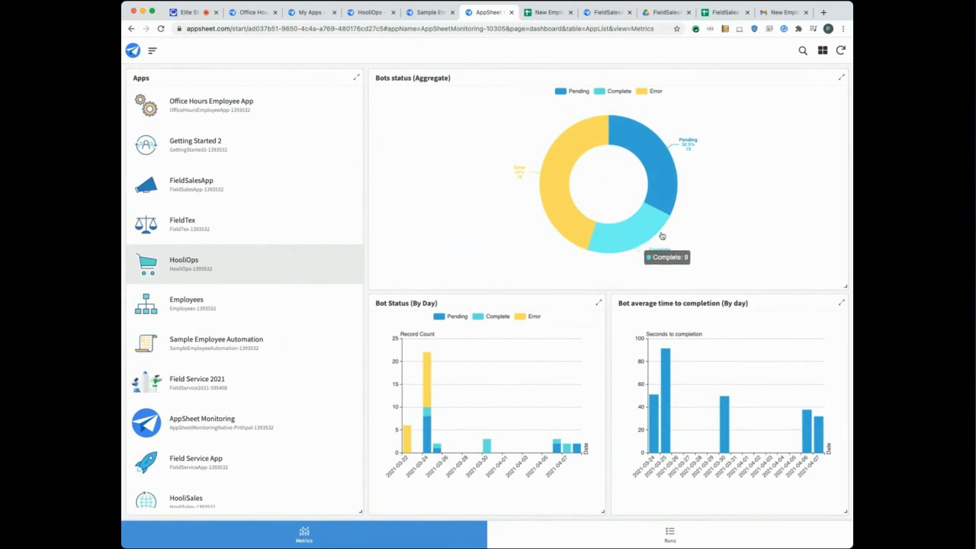
pyautogui.moveTo(655, 154)
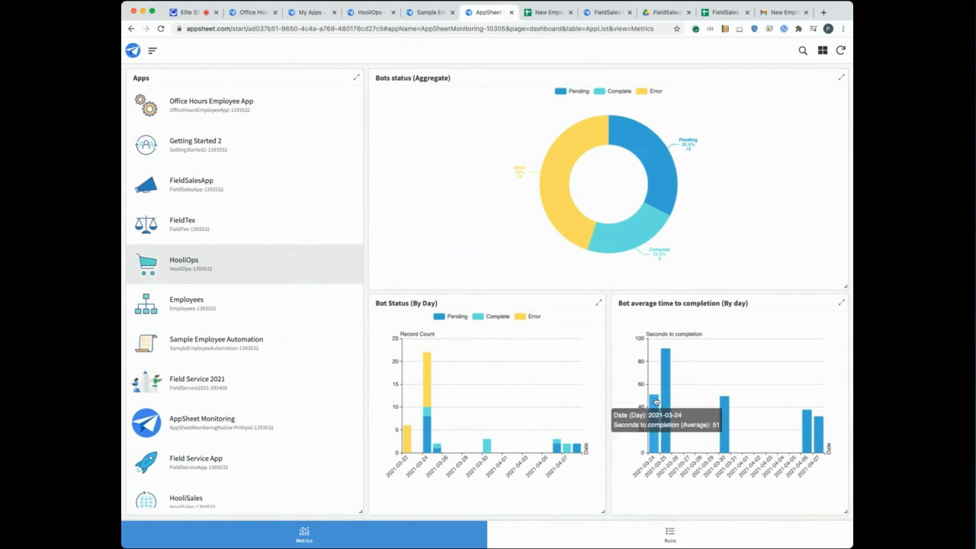
pyautogui.click(670, 538)
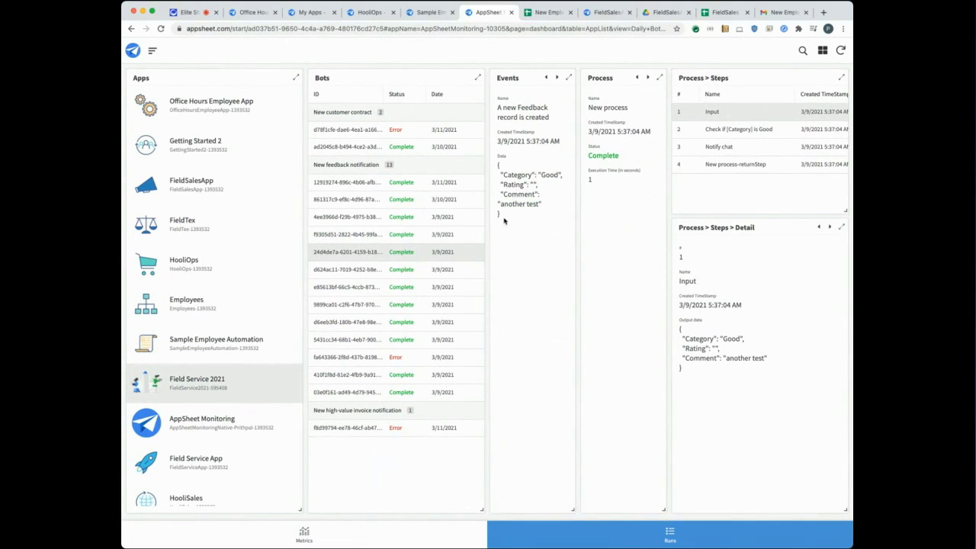
# Inspect the feedback run's Events JSON and the Check if [Category] is Good and Notify chat outputs.
pyautogui.moveTo(503, 218); pyautogui.dragTo(495, 160)
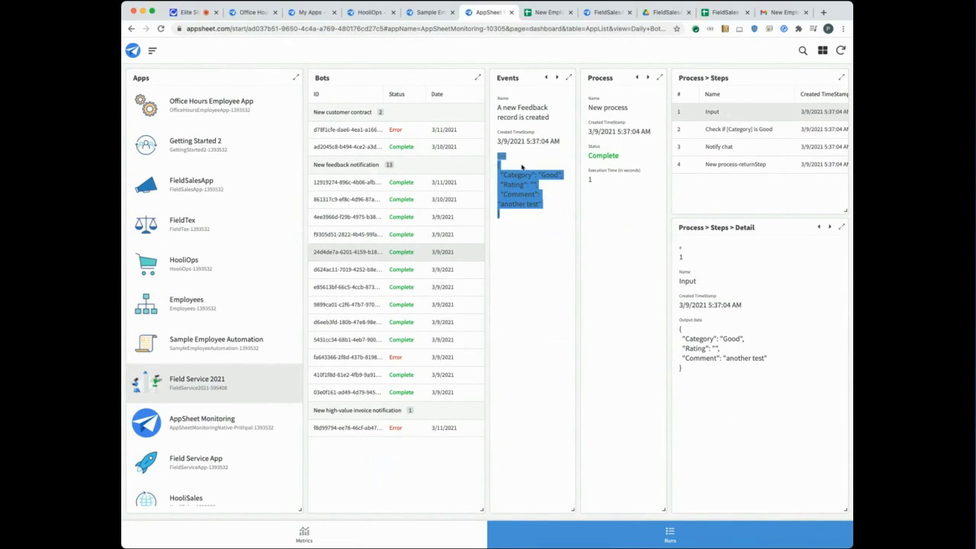
pyautogui.click(608, 182)
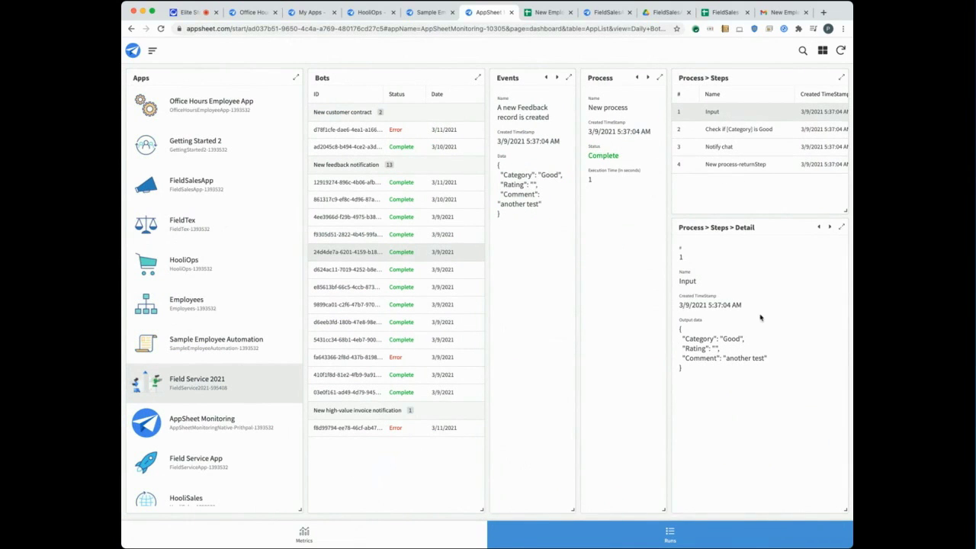
pyautogui.click(729, 130)
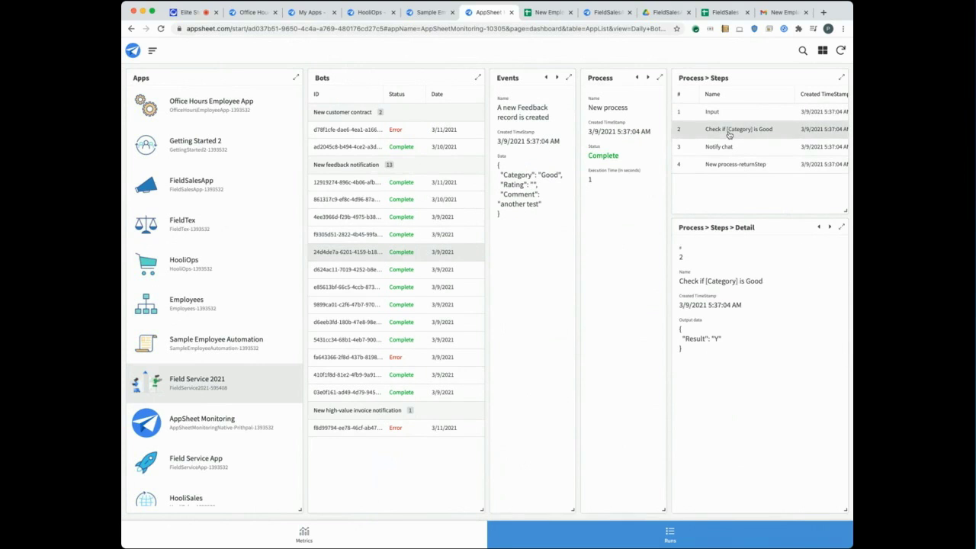
pyautogui.click(731, 148)
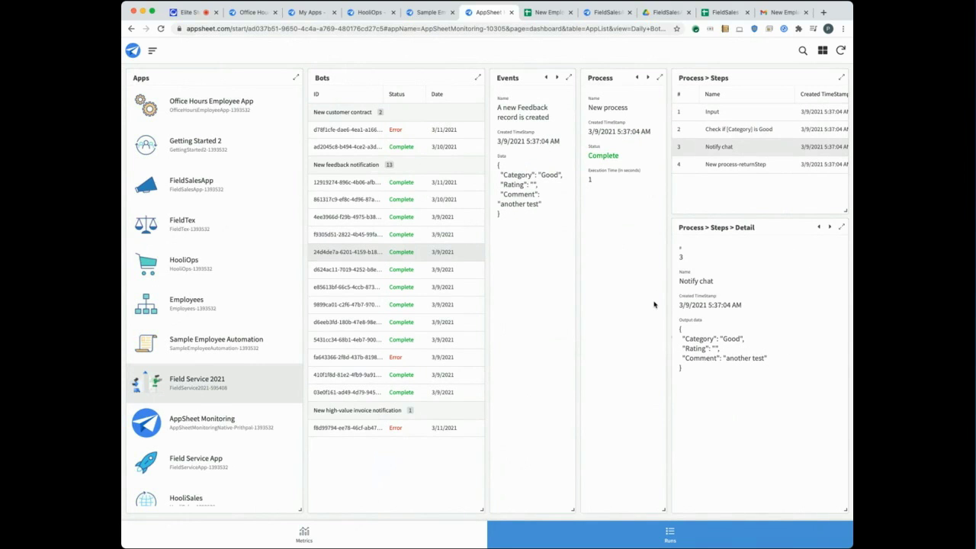
pyautogui.click(365, 20)
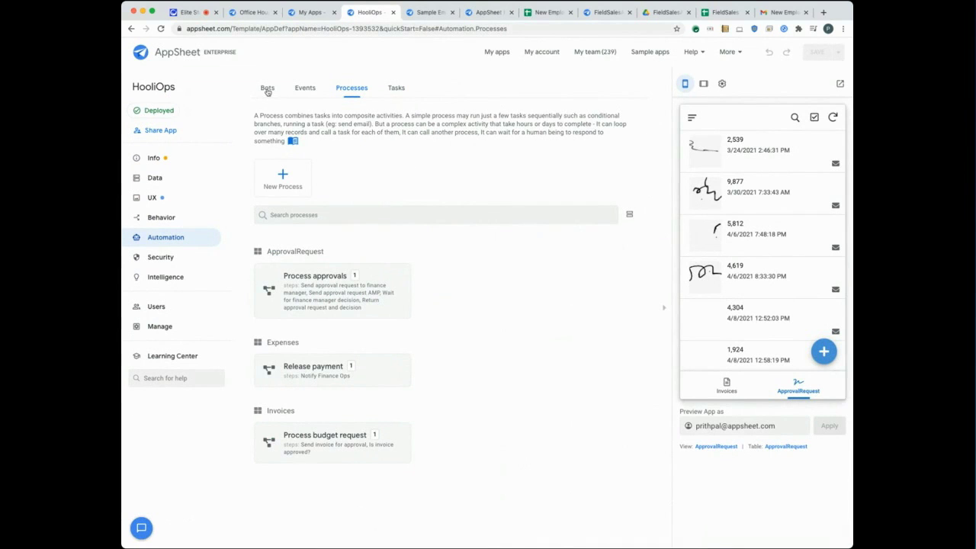
# Open the 'When a new invoice is created' bot and view its Send invoice for approval step.
pyautogui.click(267, 88)
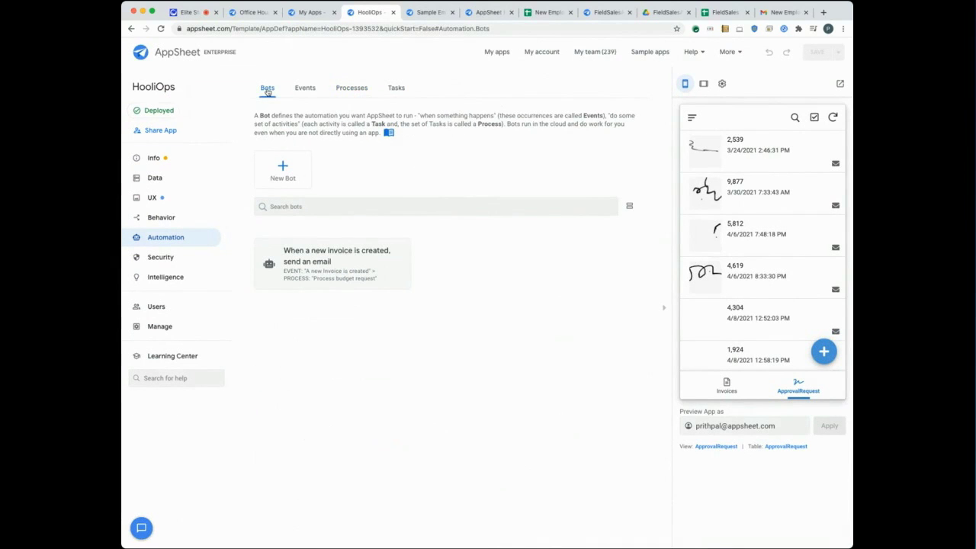
pyautogui.click(273, 252)
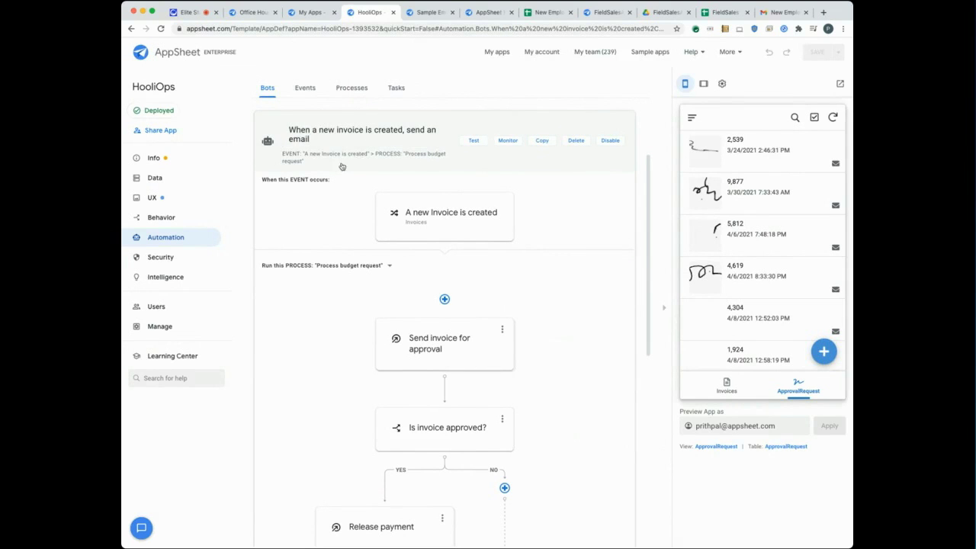
pyautogui.scroll(-1, 409, 182)
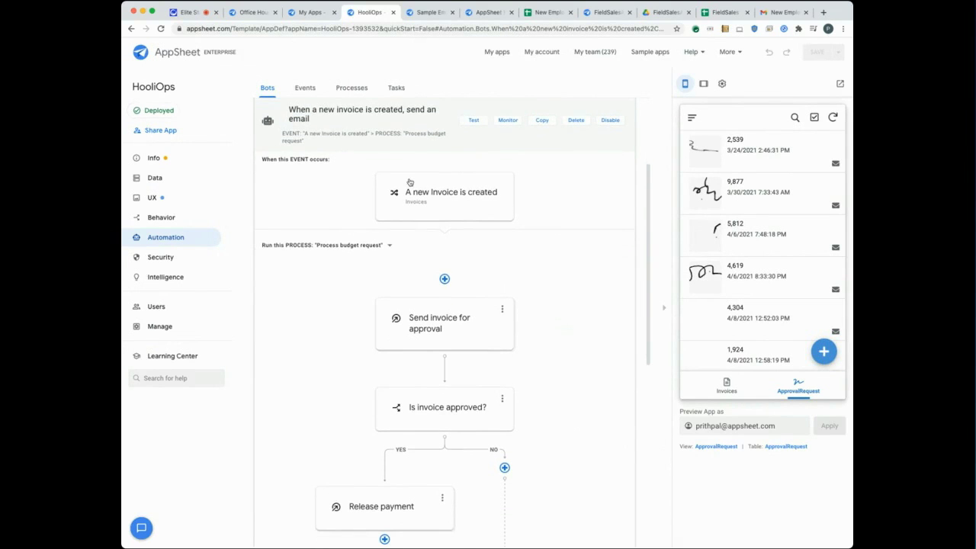
pyautogui.scroll(-3, 409, 182)
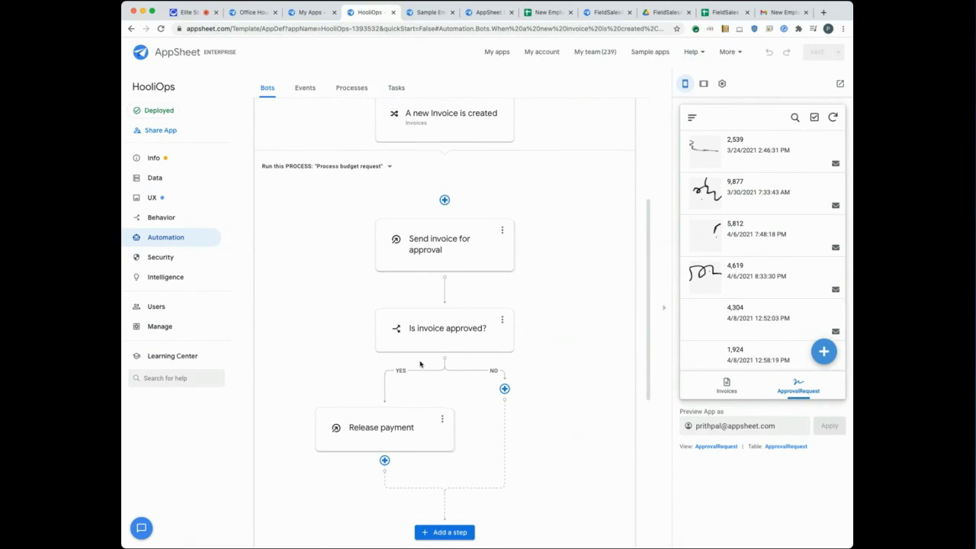
pyautogui.click(431, 253)
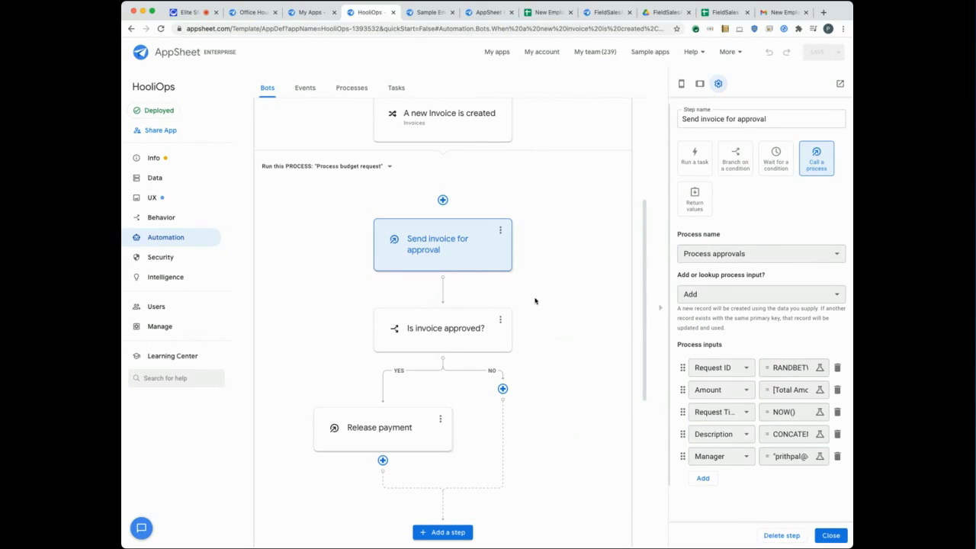
# Review the Is invoice approved? condition and Release payment step, then list the automation Events.
pyautogui.click(466, 313)
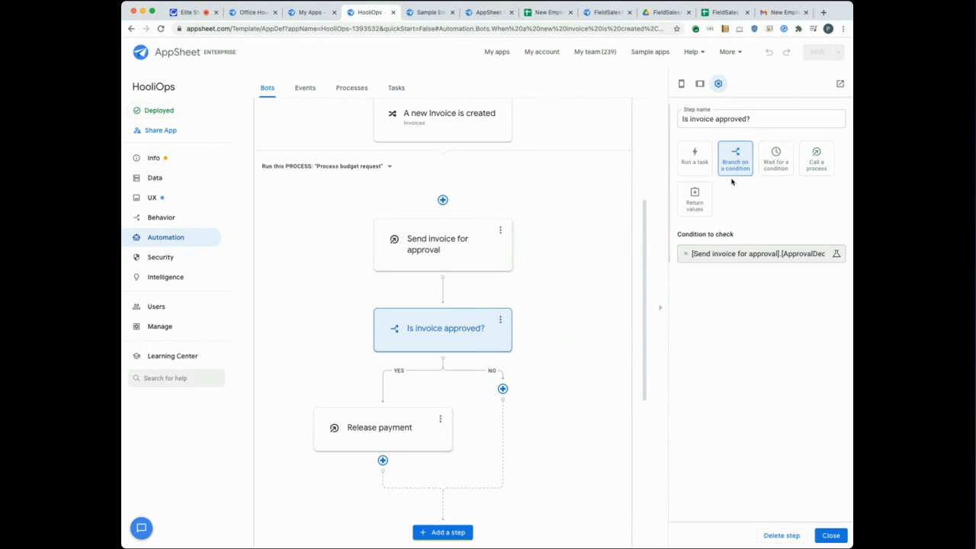
pyautogui.scroll(-2, 535, 290)
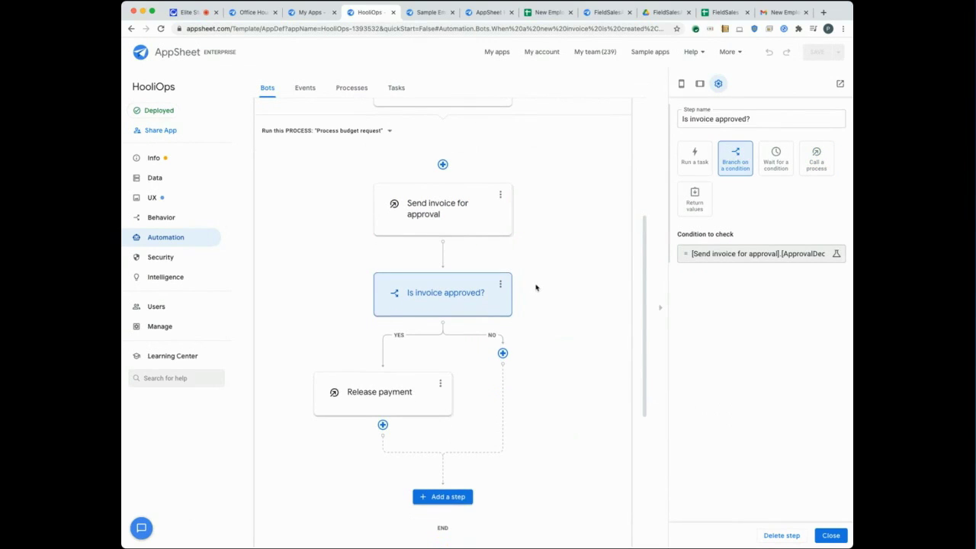
pyautogui.click(409, 384)
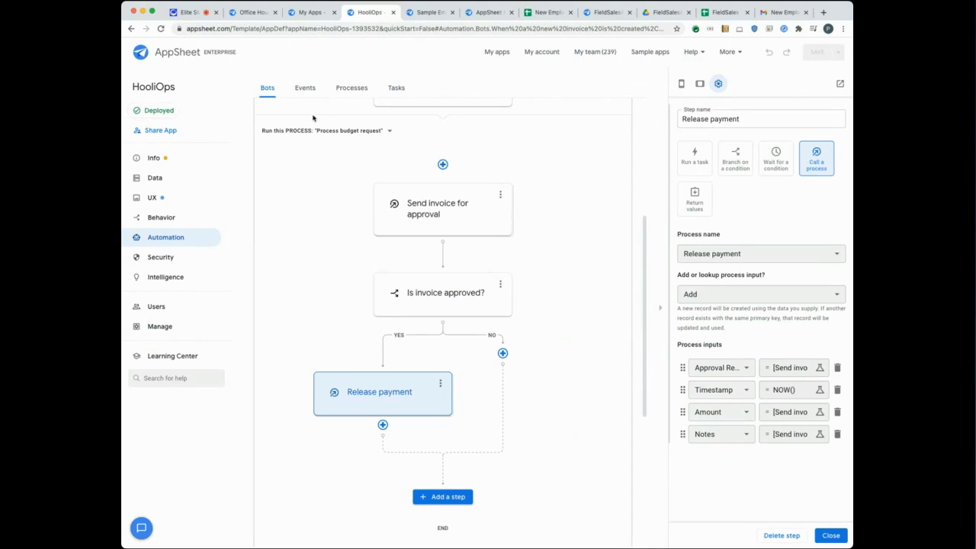
pyautogui.click(304, 89)
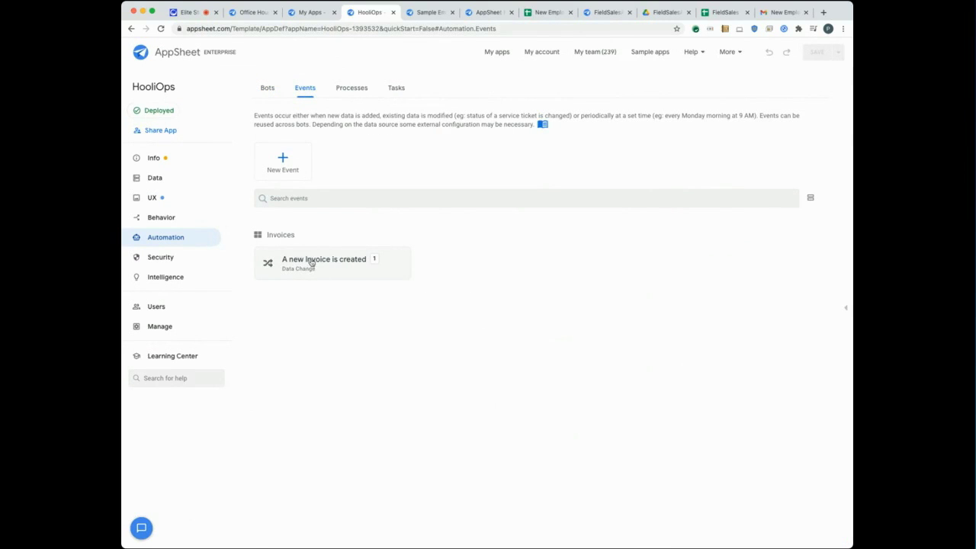
# Check which bots share the 'A new Invoice is created' event, then list the automation Processes.
pyautogui.moveTo(375, 261)
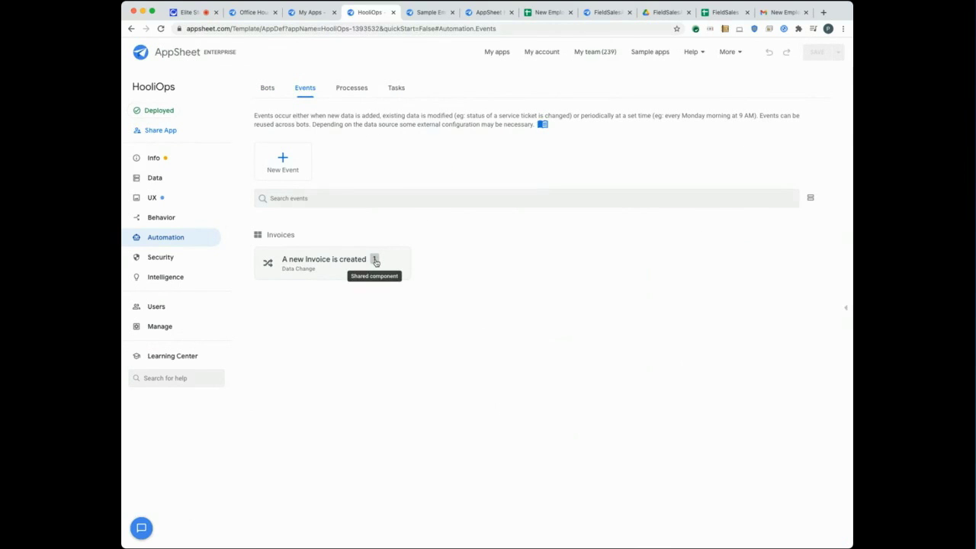
pyautogui.click(375, 262)
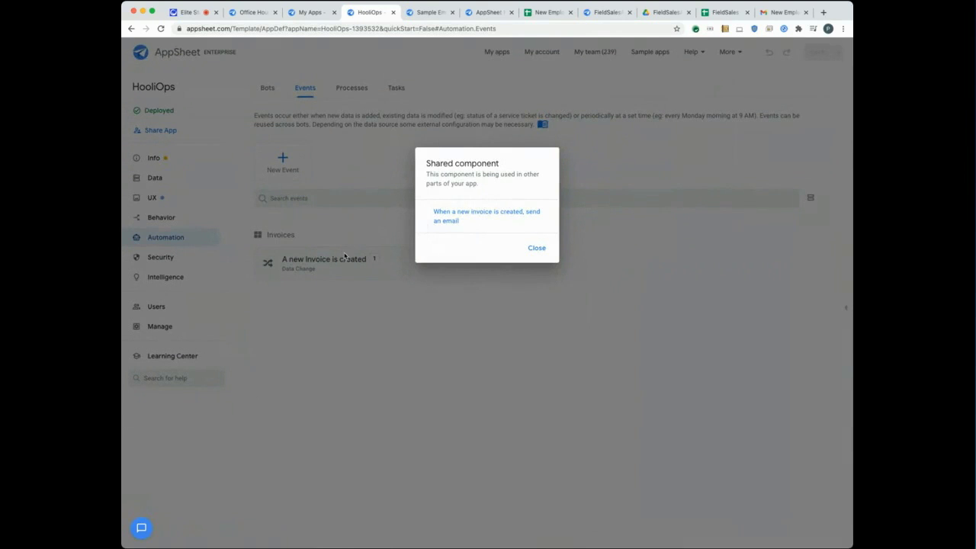
pyautogui.click(538, 247)
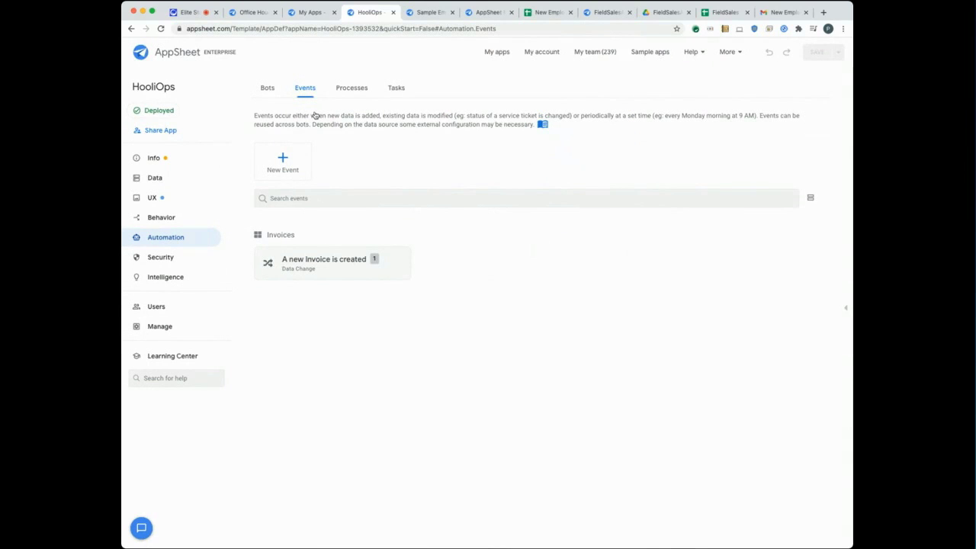
pyautogui.click(347, 89)
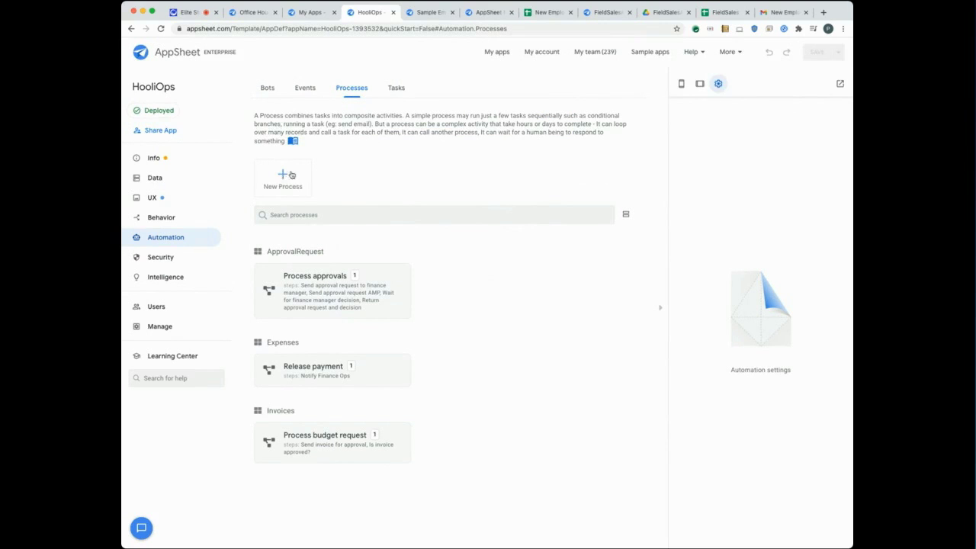
# Browse the HooliOps Tasks list of email tasks under ApprovalRequest, Expenses, Invoices and Other.
pyautogui.click(396, 89)
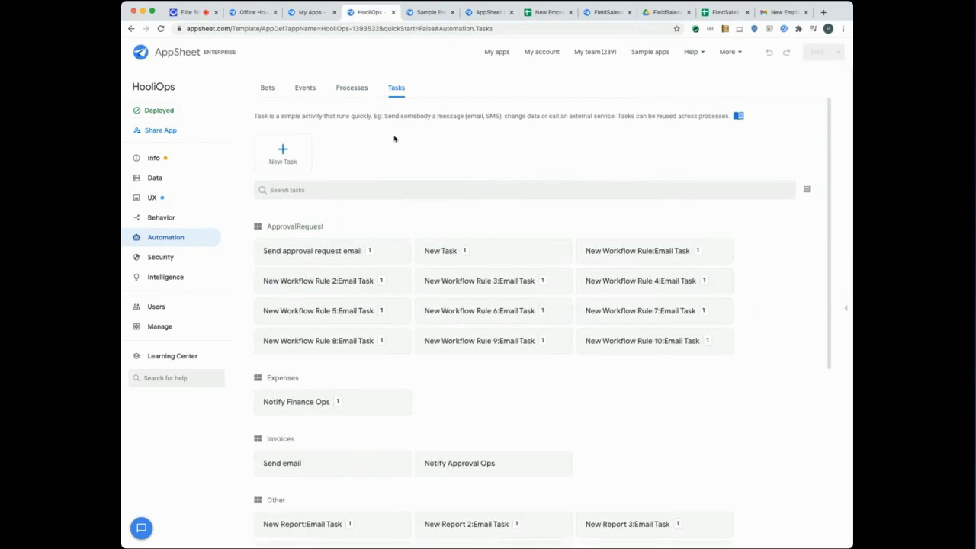
pyautogui.scroll(-2, 358, 308)
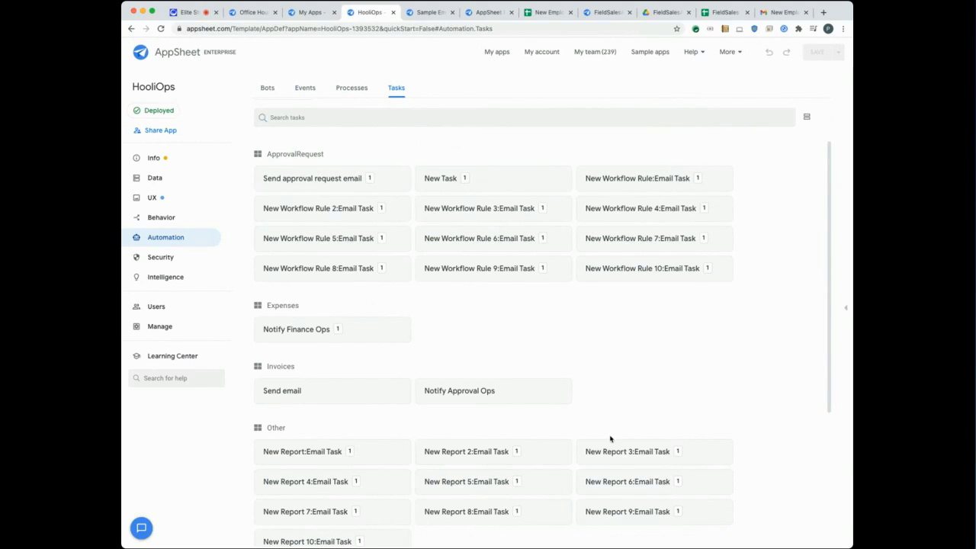
pyautogui.scroll(2, 609, 436)
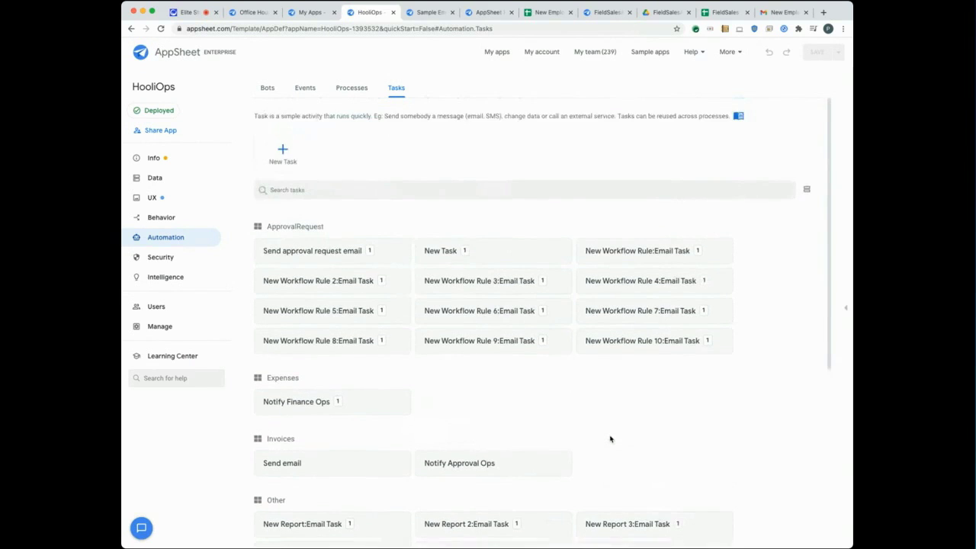